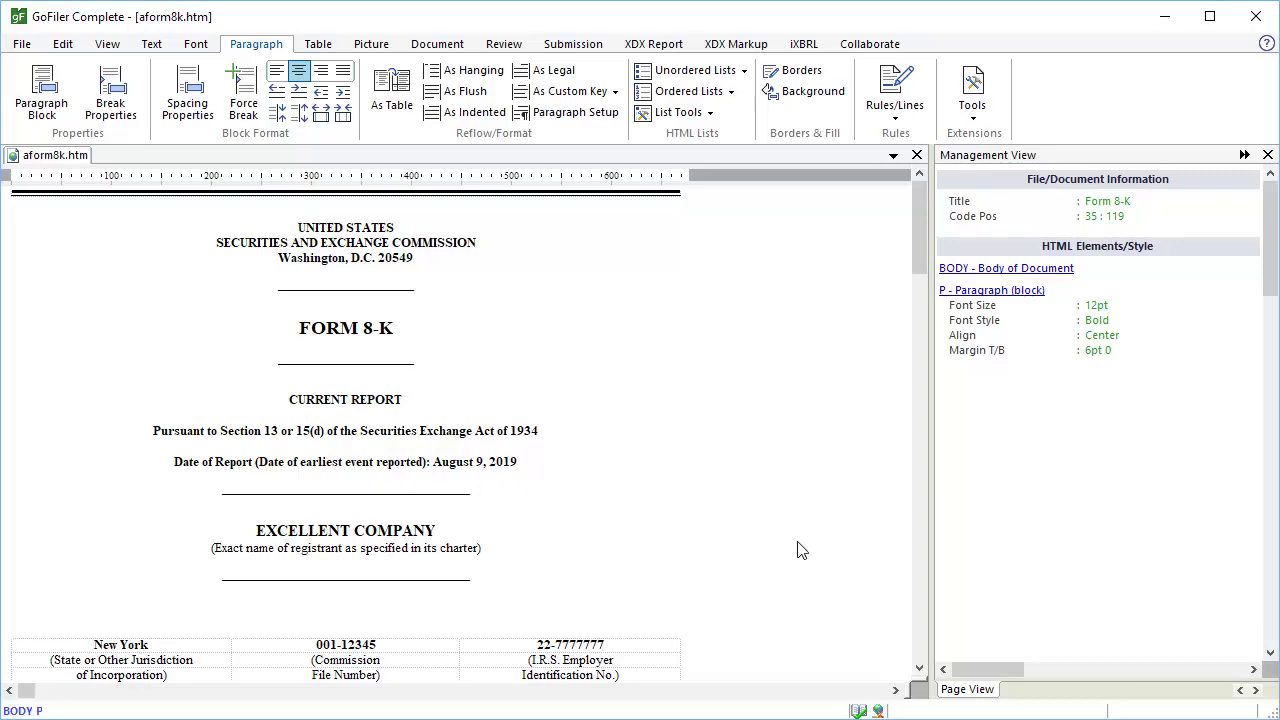
Start the XDX setup wizard for the Form 8-K document and accept the US-GAAP 2019 taxonomy
left_click(652, 45)
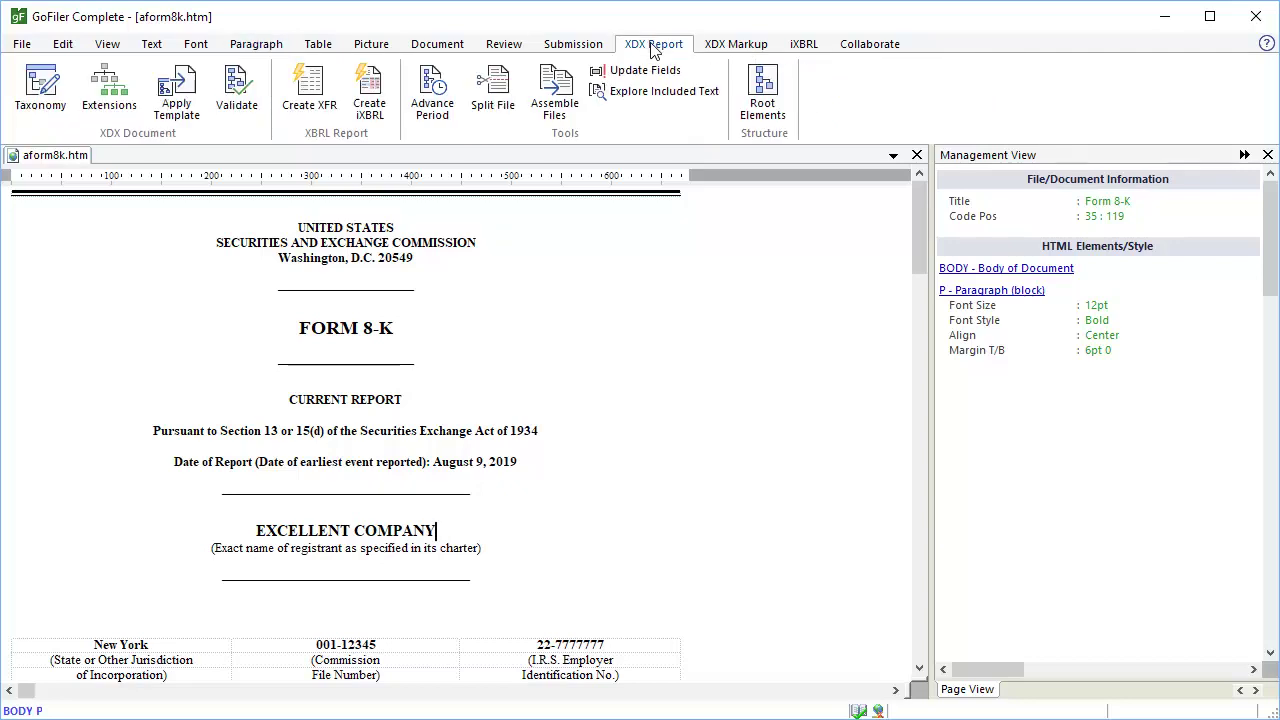
left_click(42, 100)
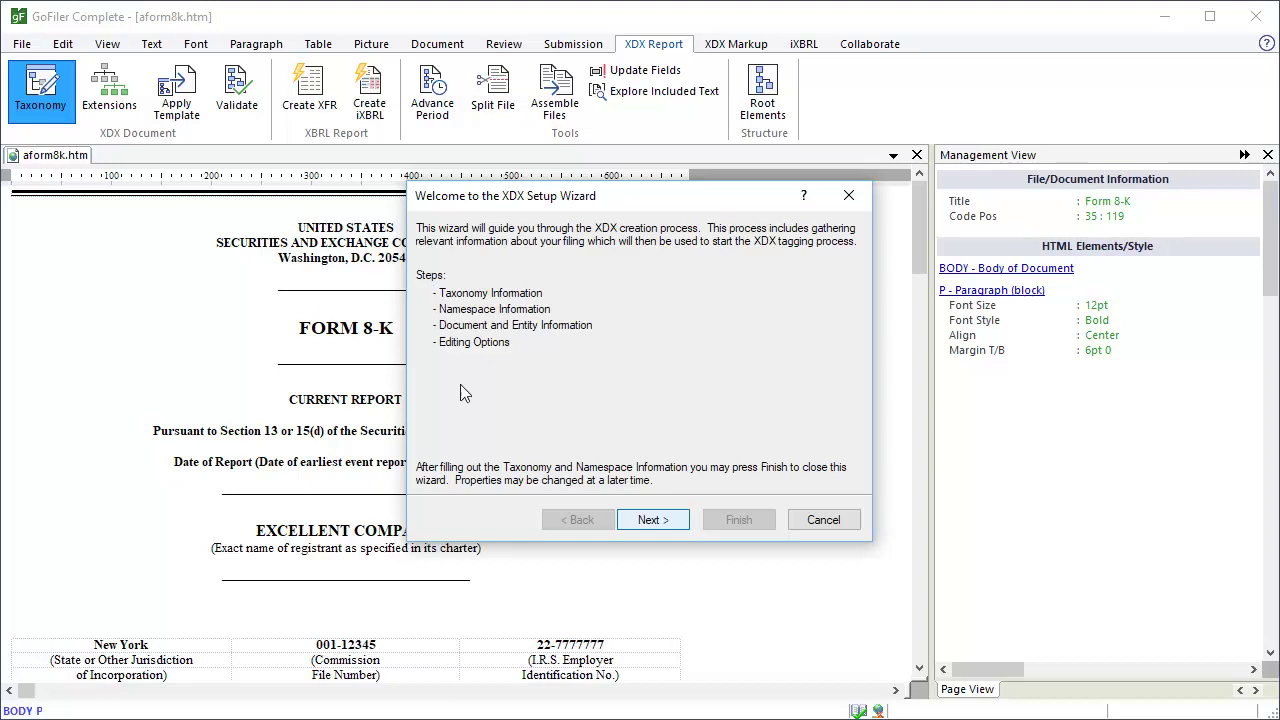
left_click(665, 522)
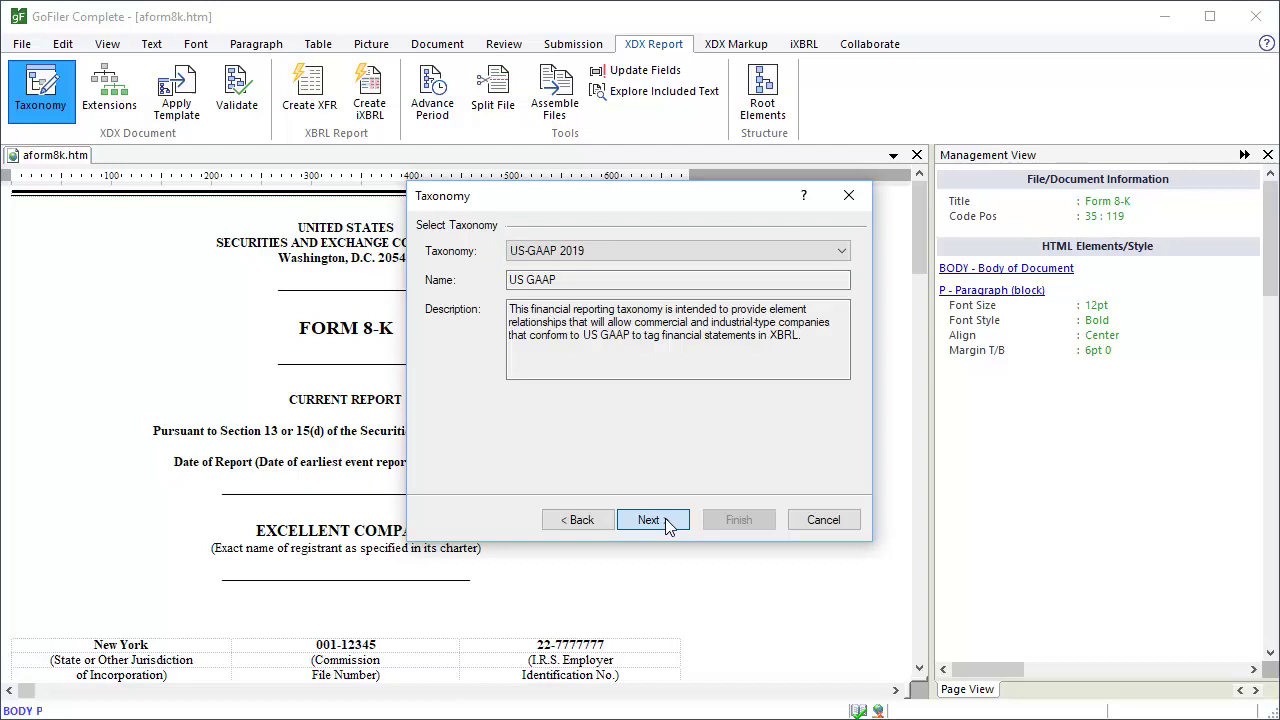
left_click(650, 520)
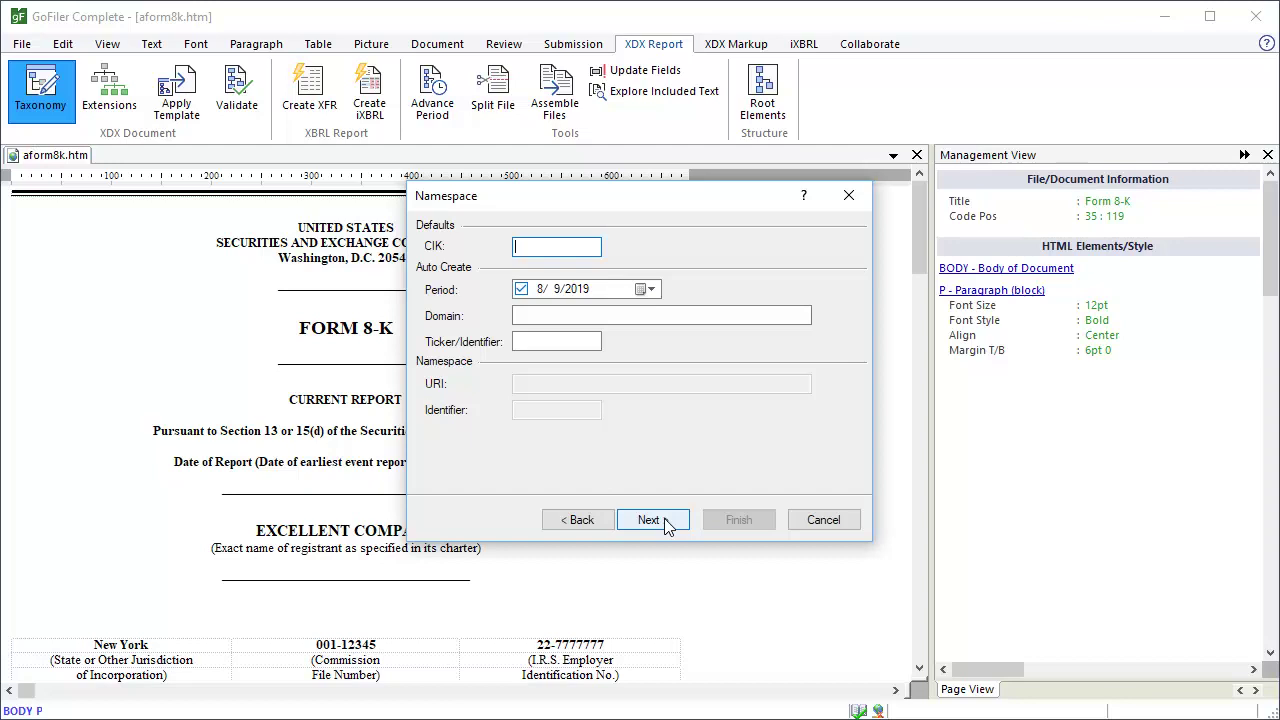
type("12345")
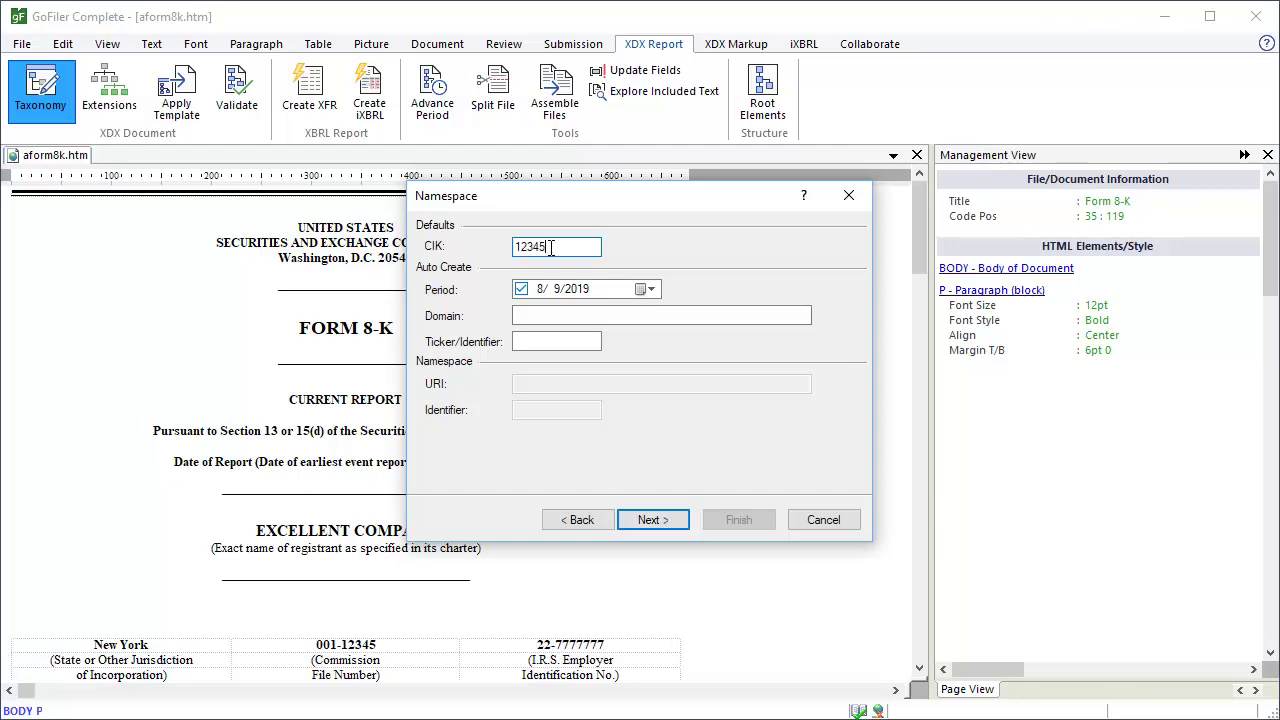
key("Tab")
key("Tab")
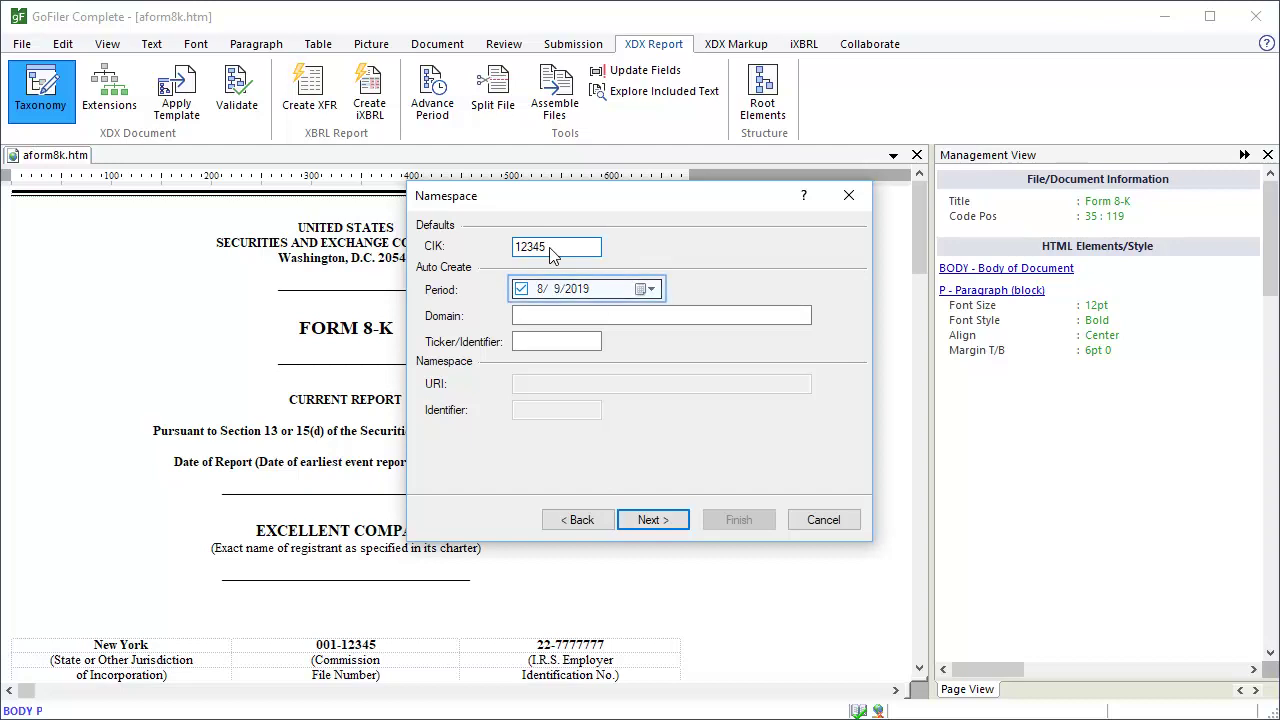
left_click(549, 252)
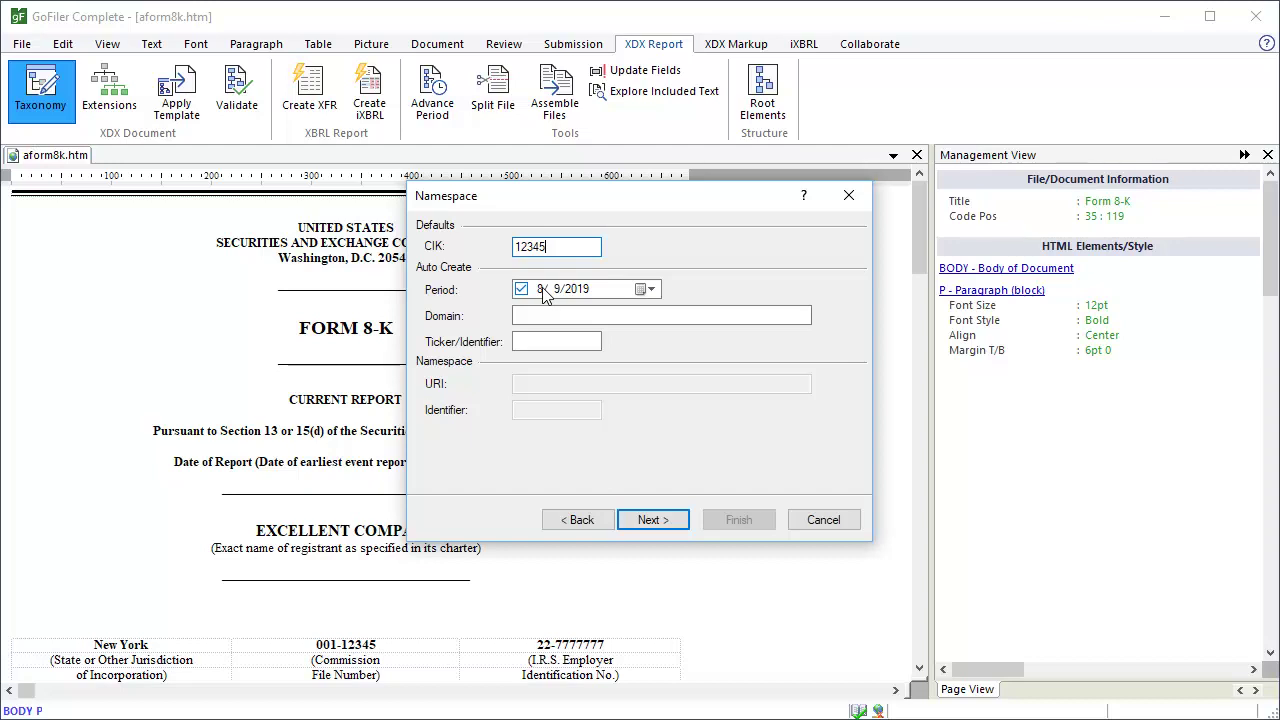
left_click(556, 316)
type("www.novaworks.co")
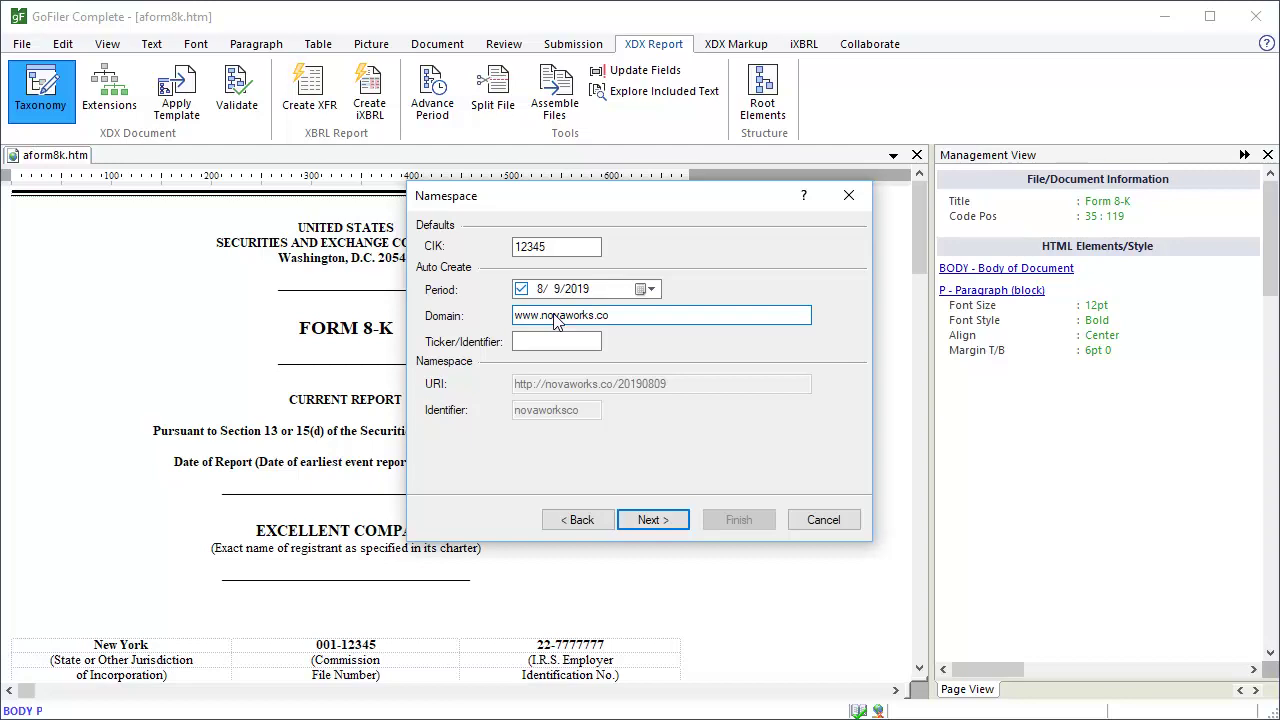
left_click(541, 344)
type("XYZ")
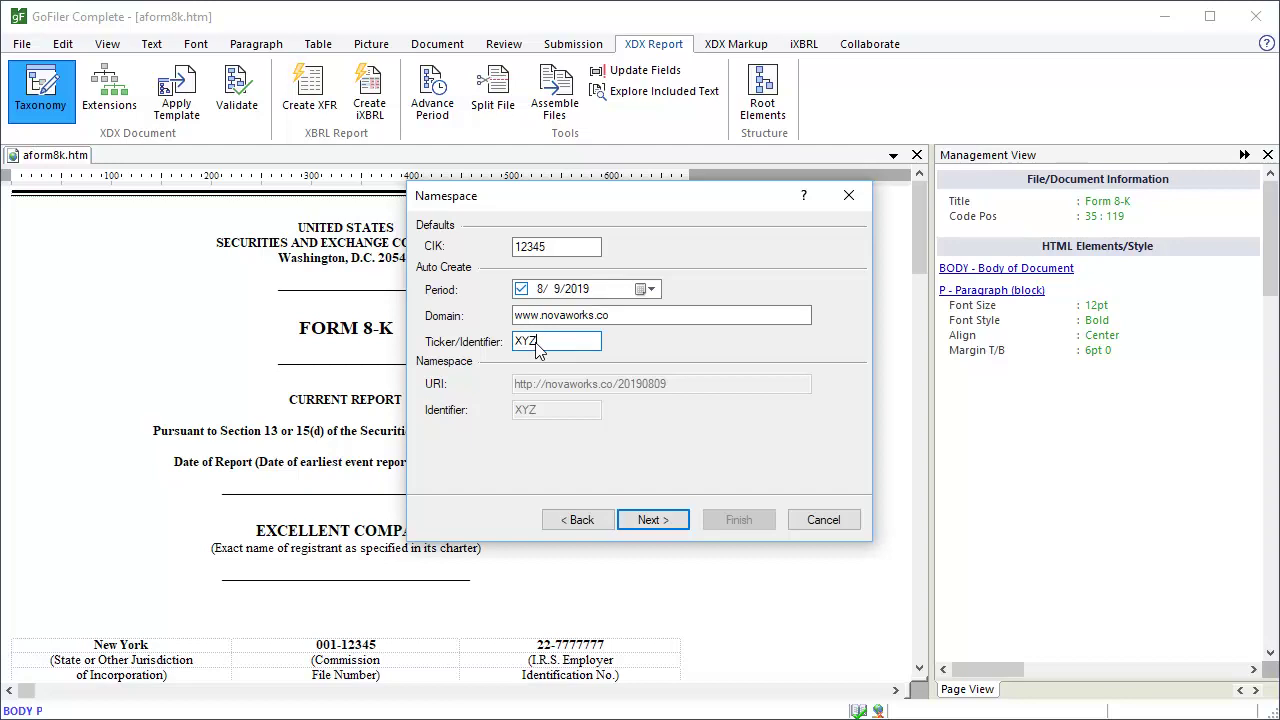
left_click(679, 518)
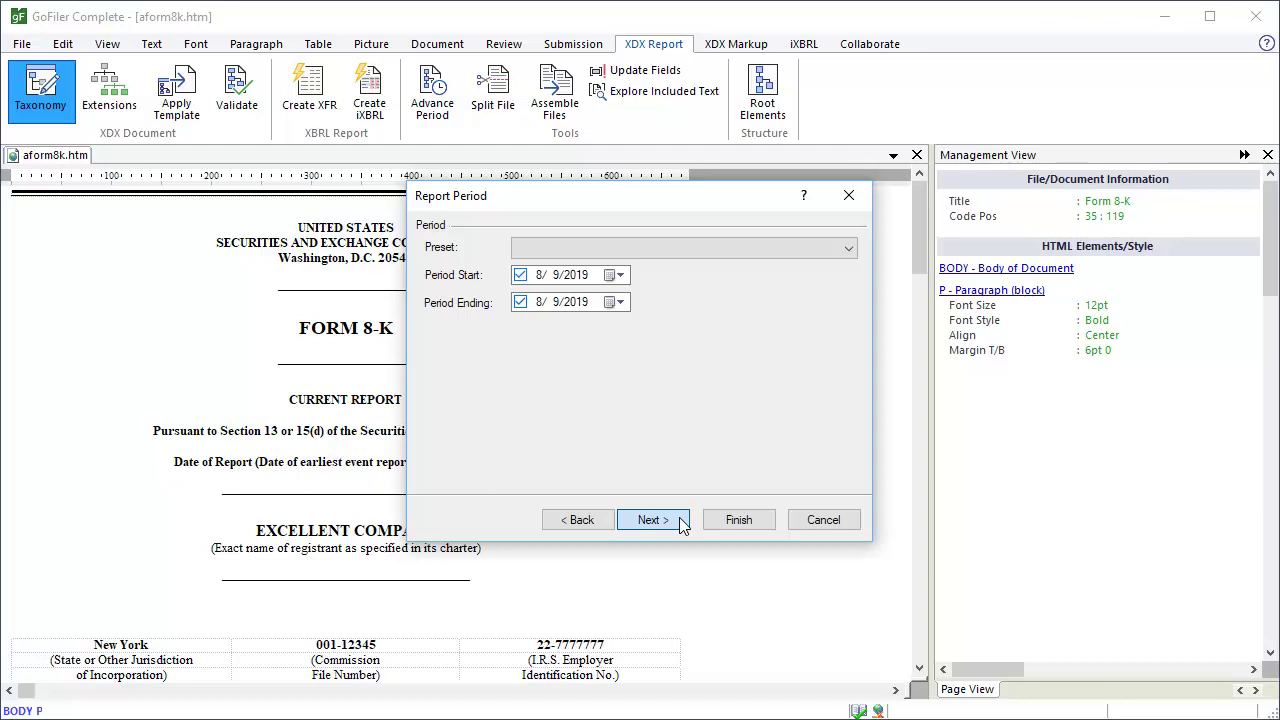
left_click(680, 520)
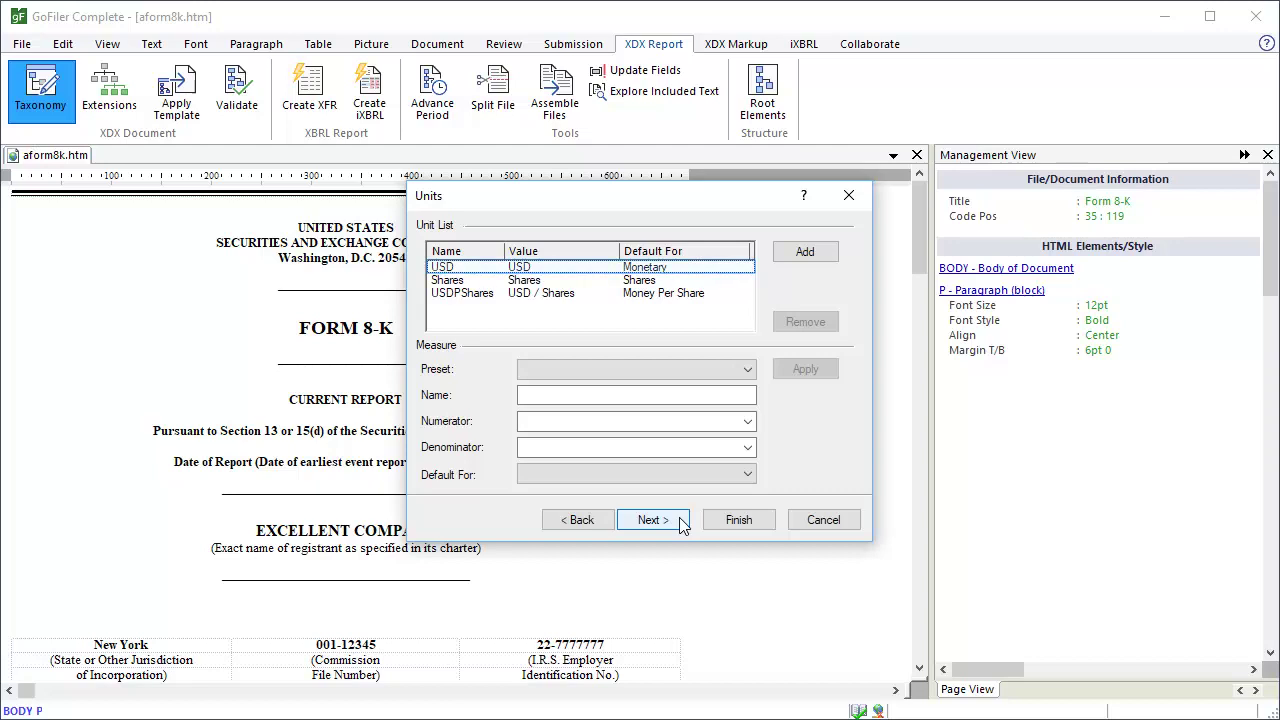
Add the Pure ratio unit to the unit list using the Percent/Ratio/Interest preset
key("Down")
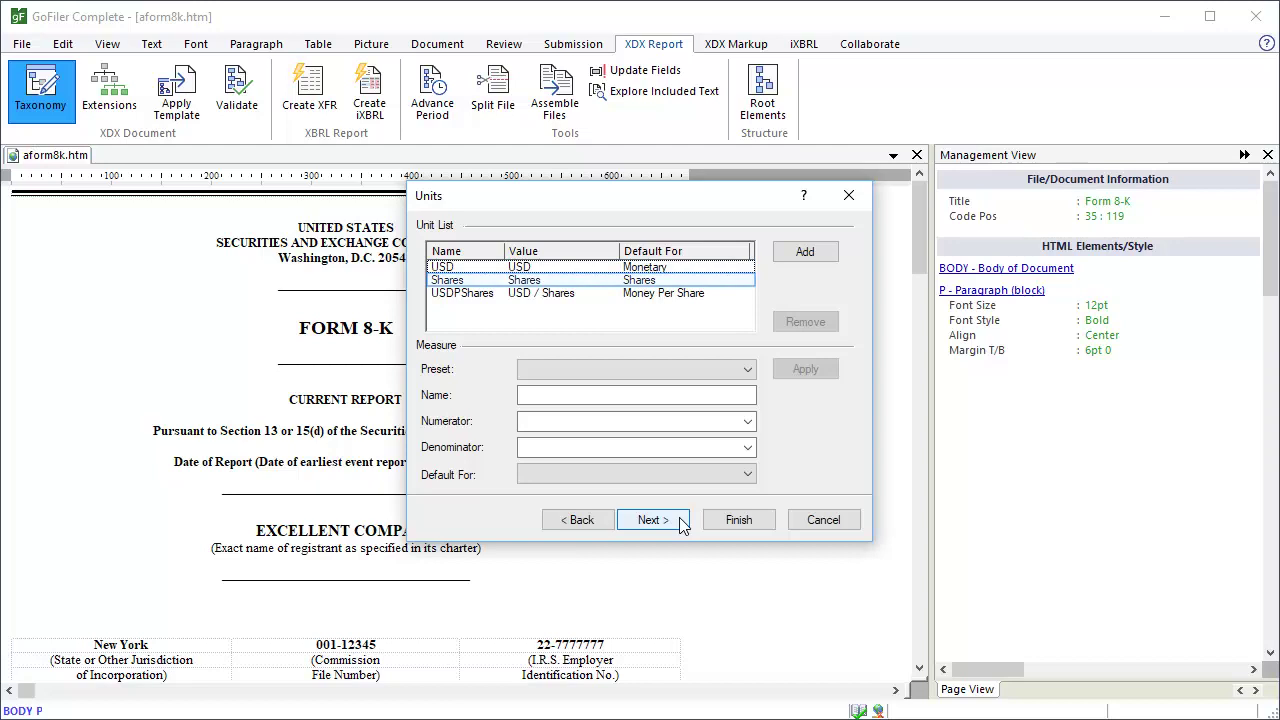
key("Down")
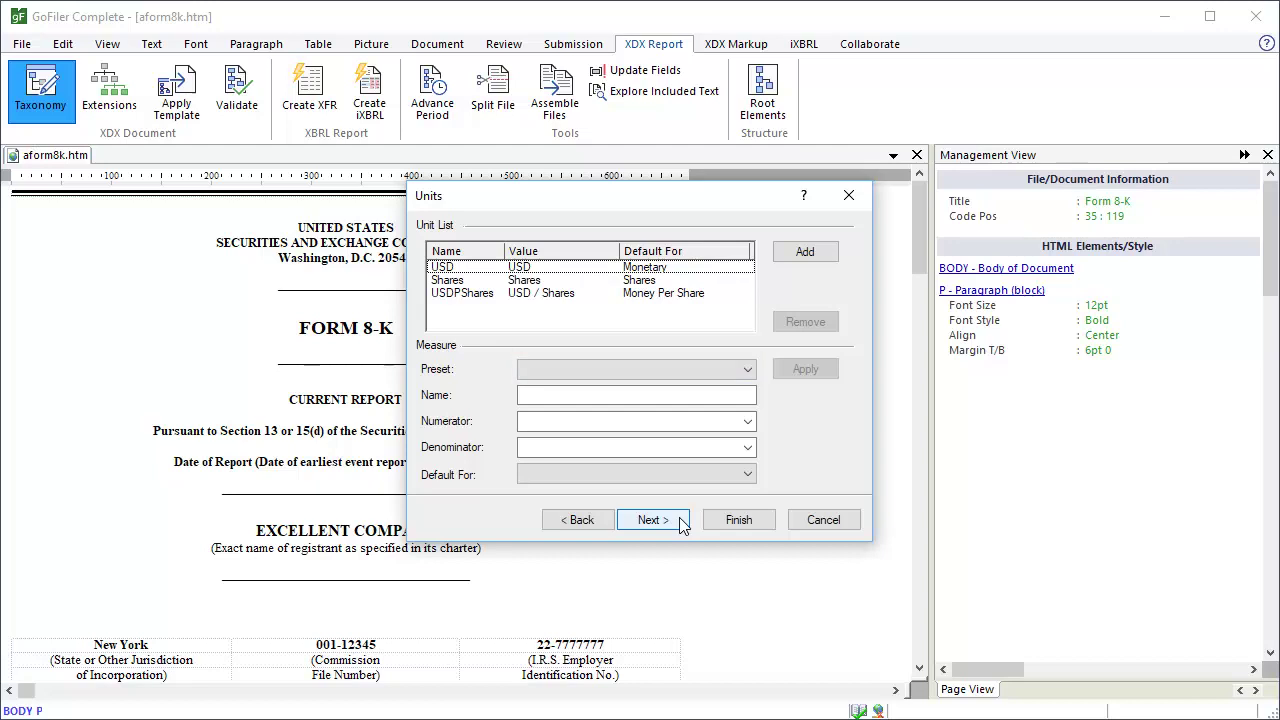
left_click(635, 371)
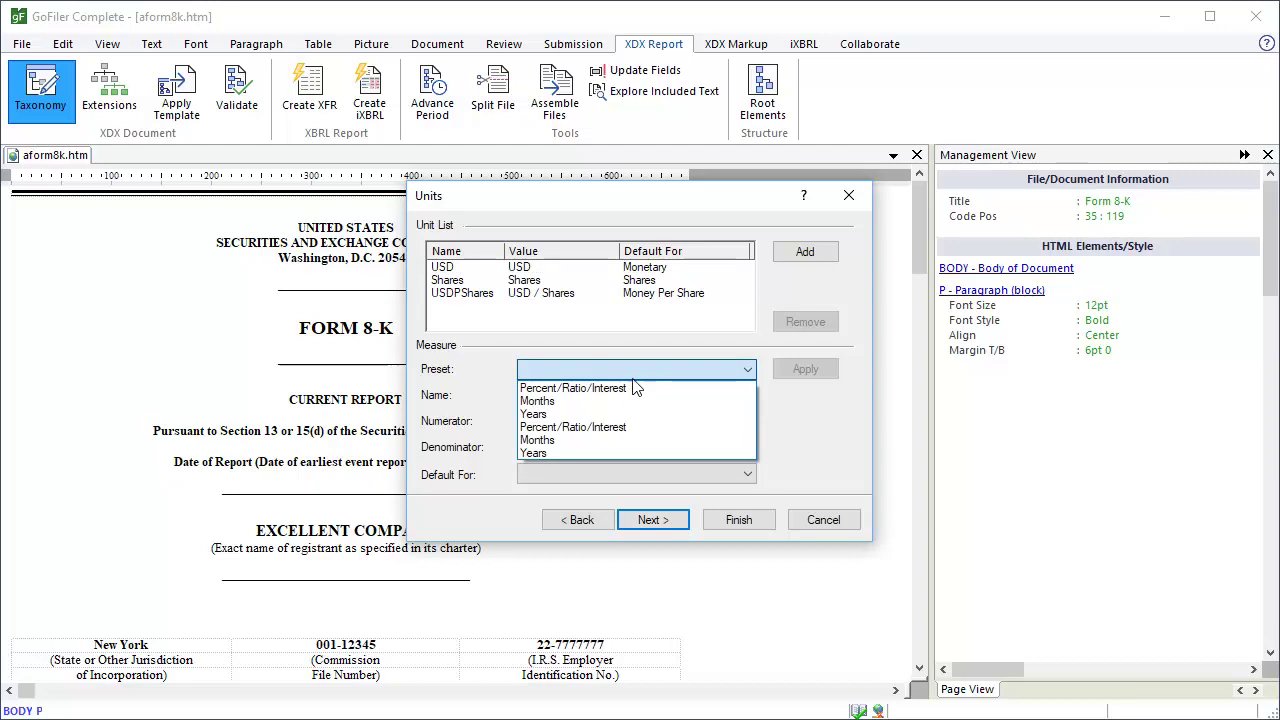
left_click(633, 390)
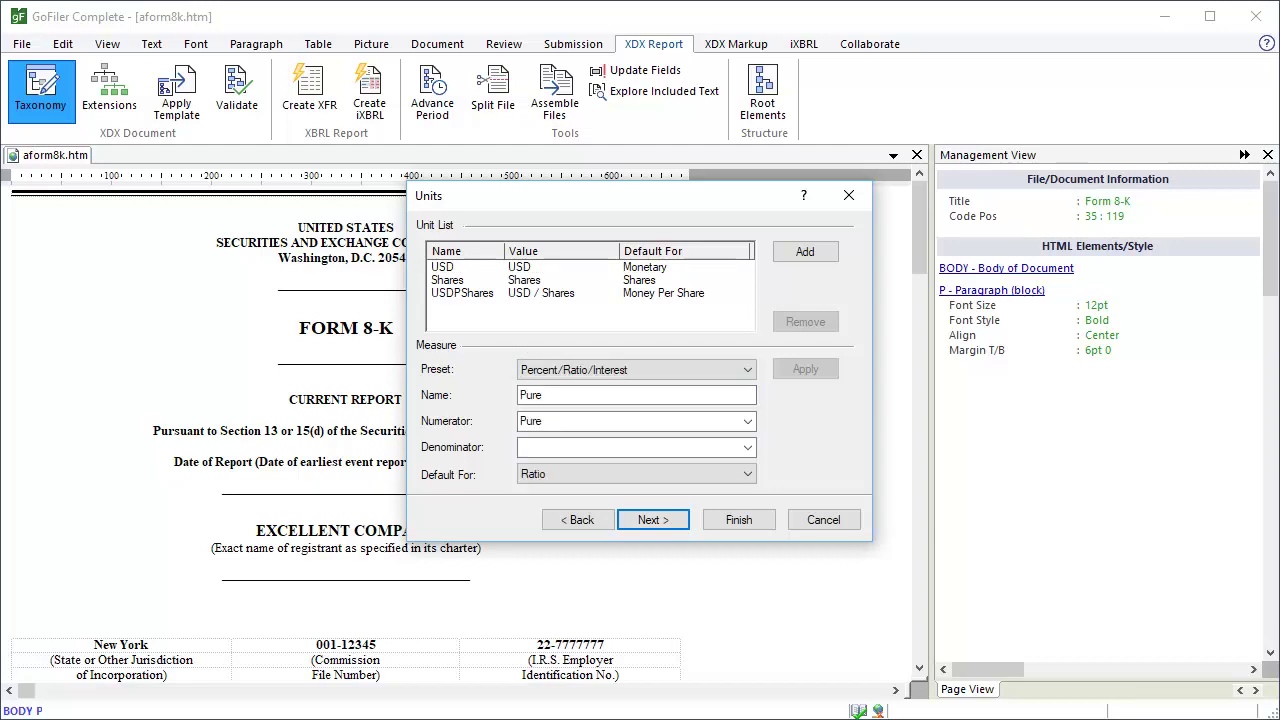
left_click(636, 395)
left_click(636, 421)
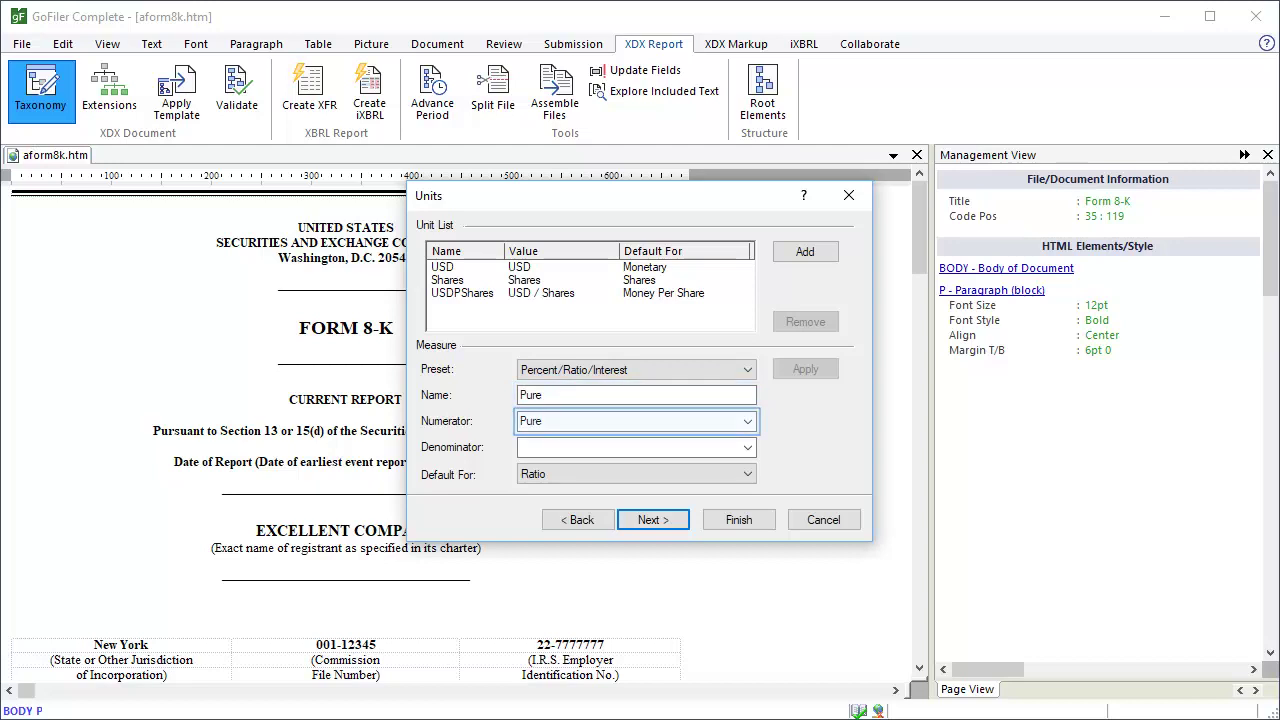
left_click(636, 474)
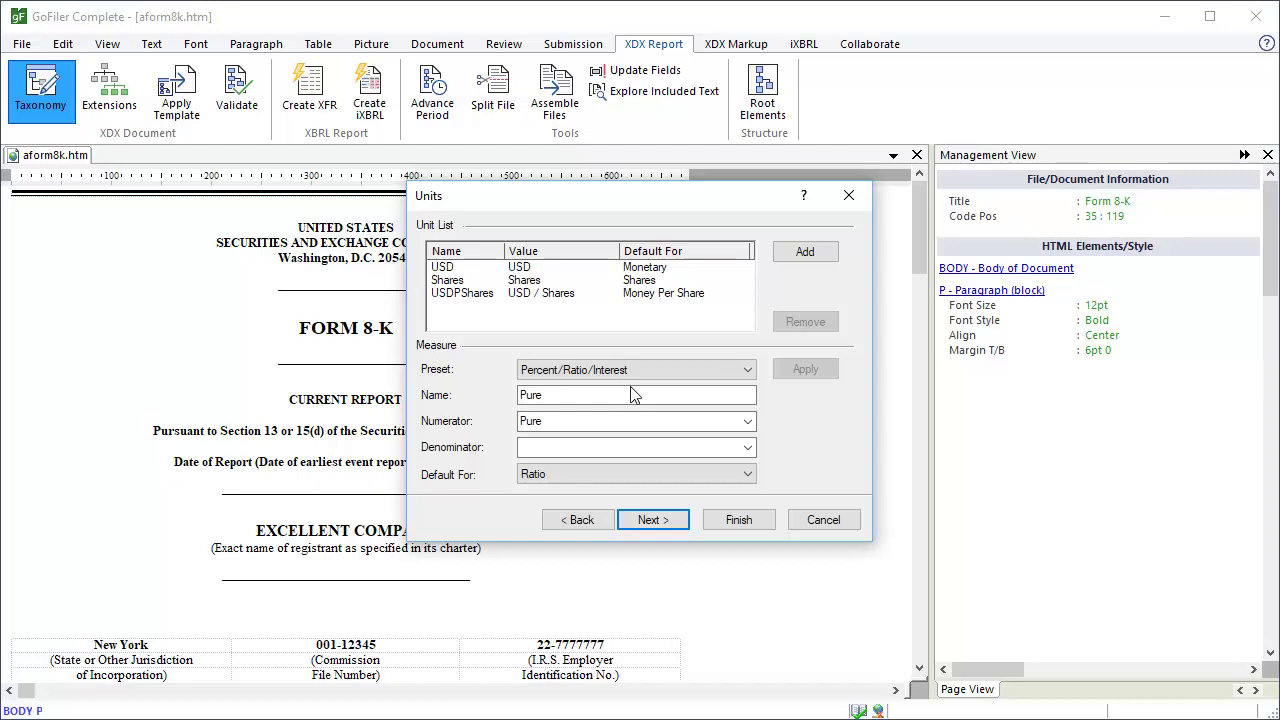
left_click(789, 256)
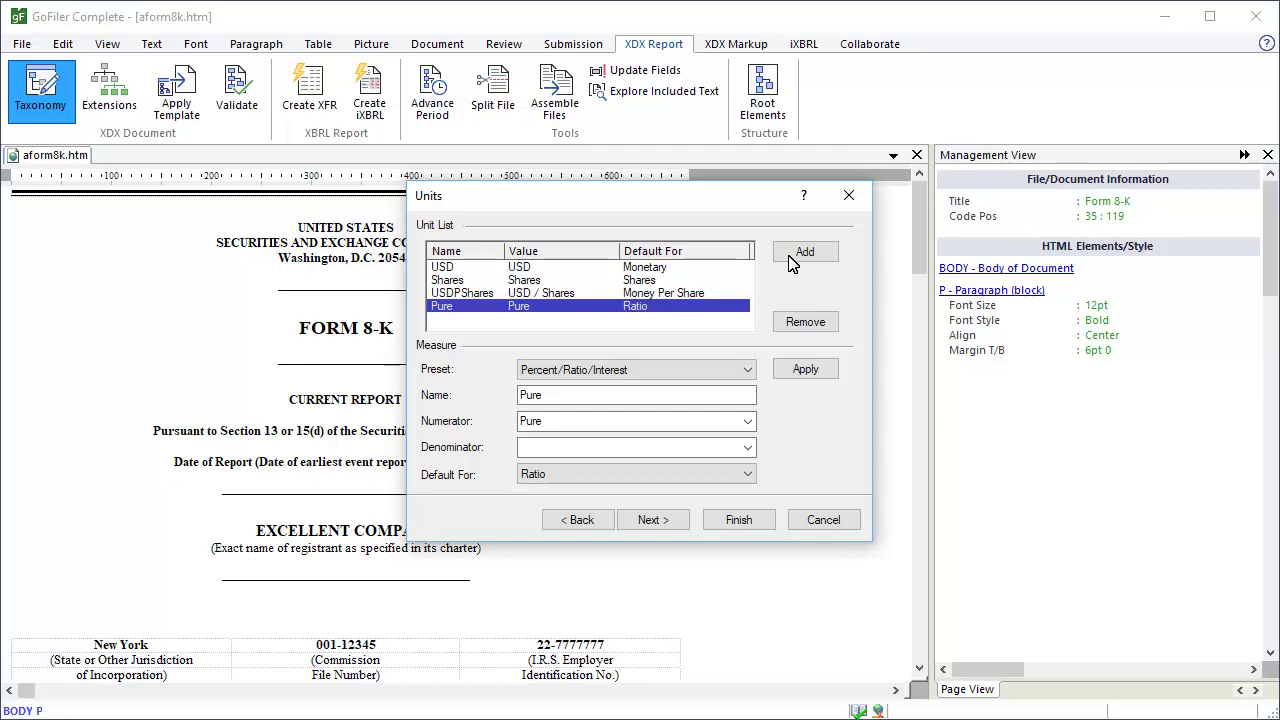
Add a unit named USDPSqft with numerator USD United States dollar, denominator sqft Square Foot and default set to (Not default)
left_click(675, 394)
key("BackSpace")
key("BackSpace")
key("BackSpace")
key("BackSpace")
type("USDPSqft")
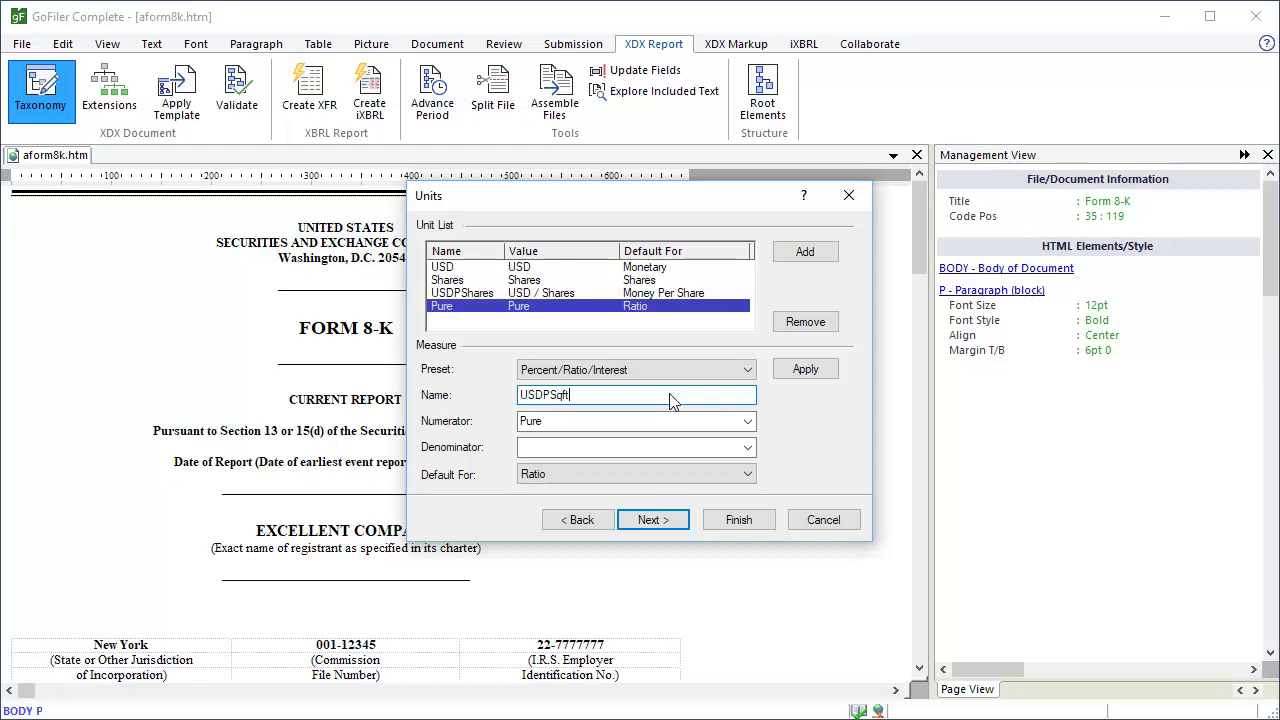
left_click(747, 424)
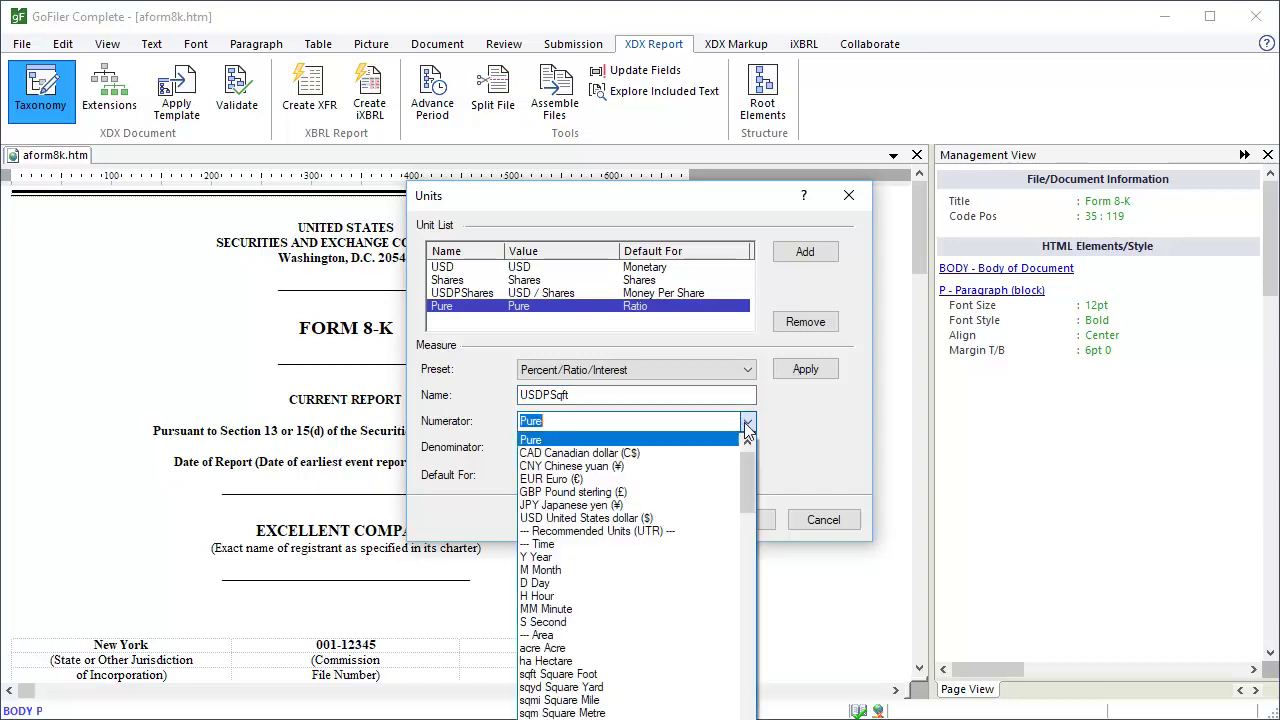
left_click(649, 519)
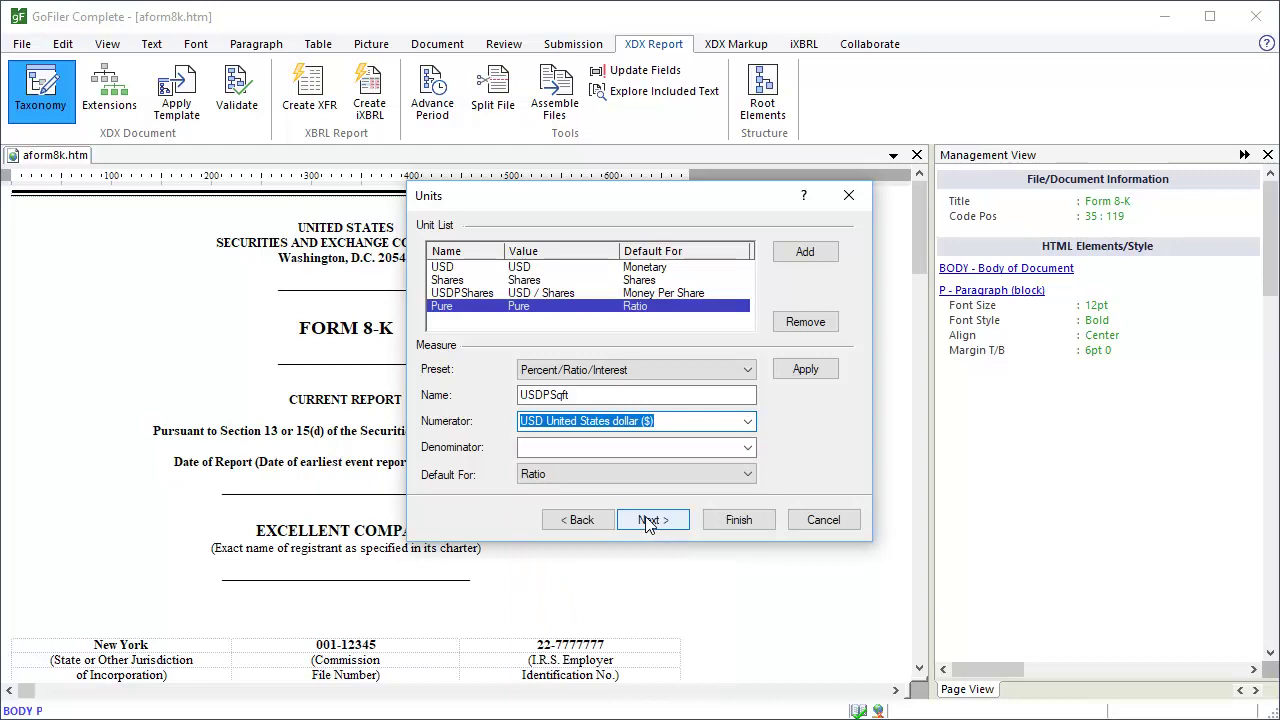
left_click(748, 449)
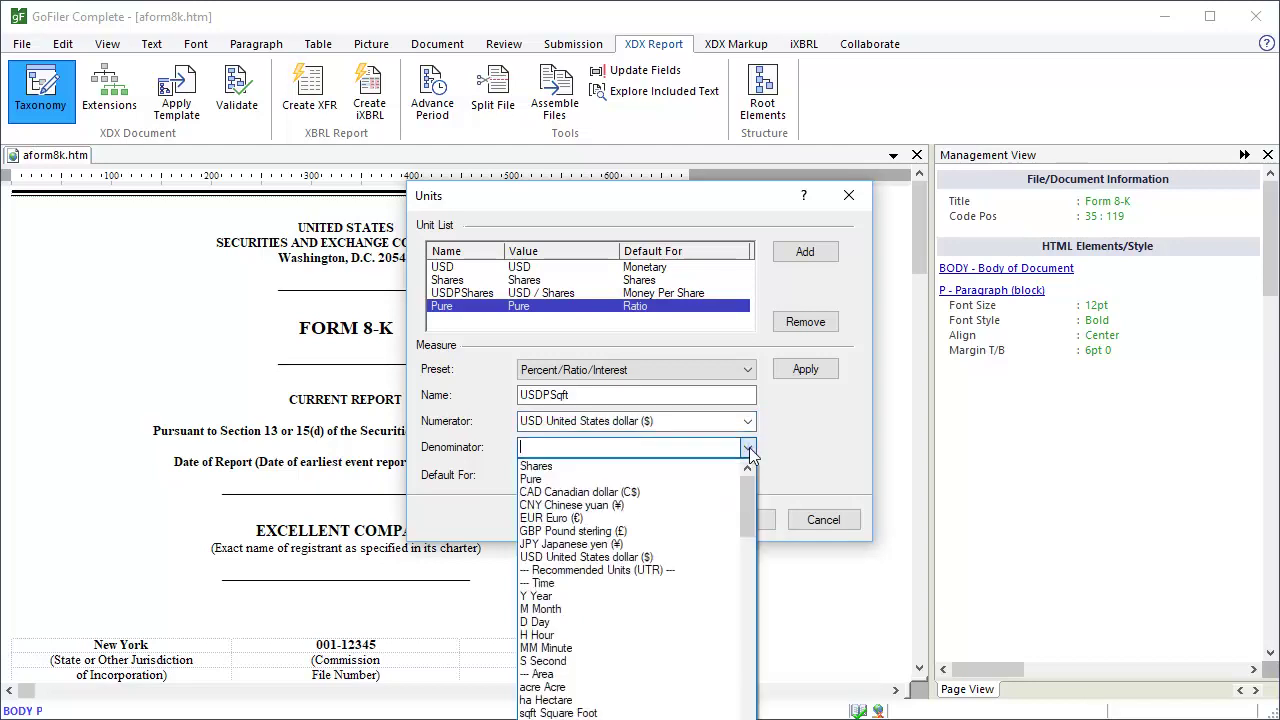
left_click(624, 712)
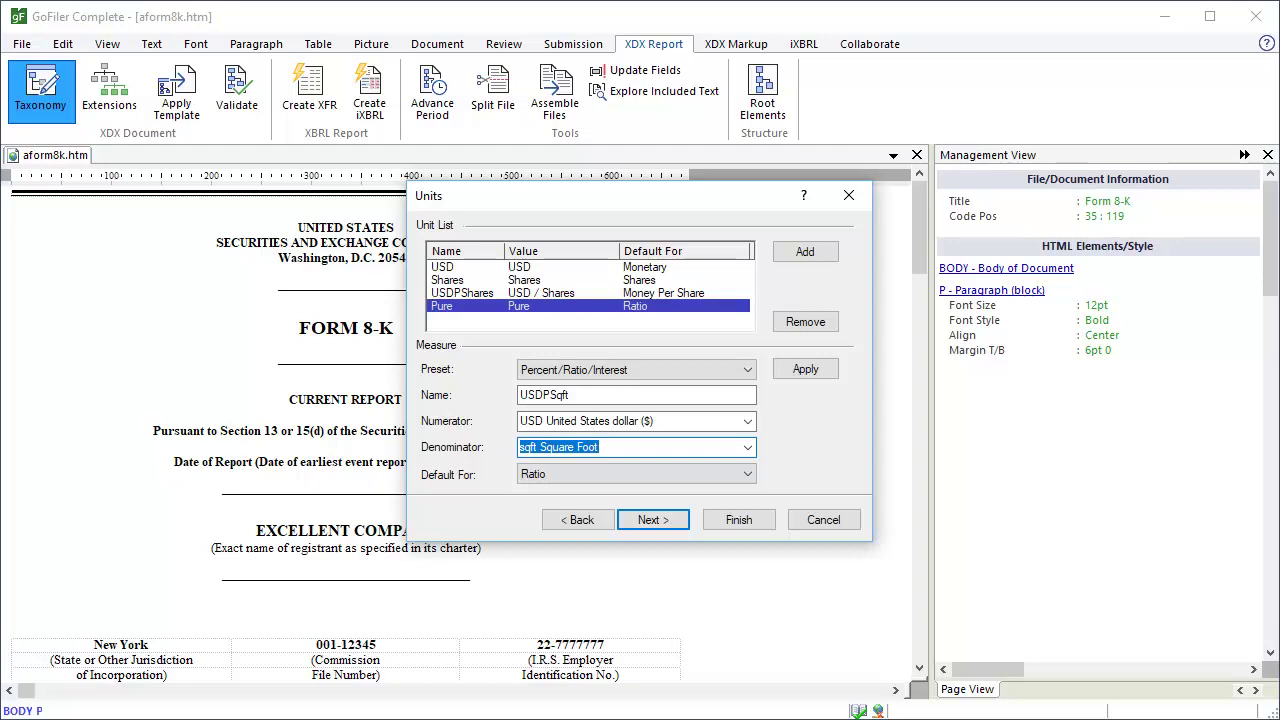
left_click(748, 474)
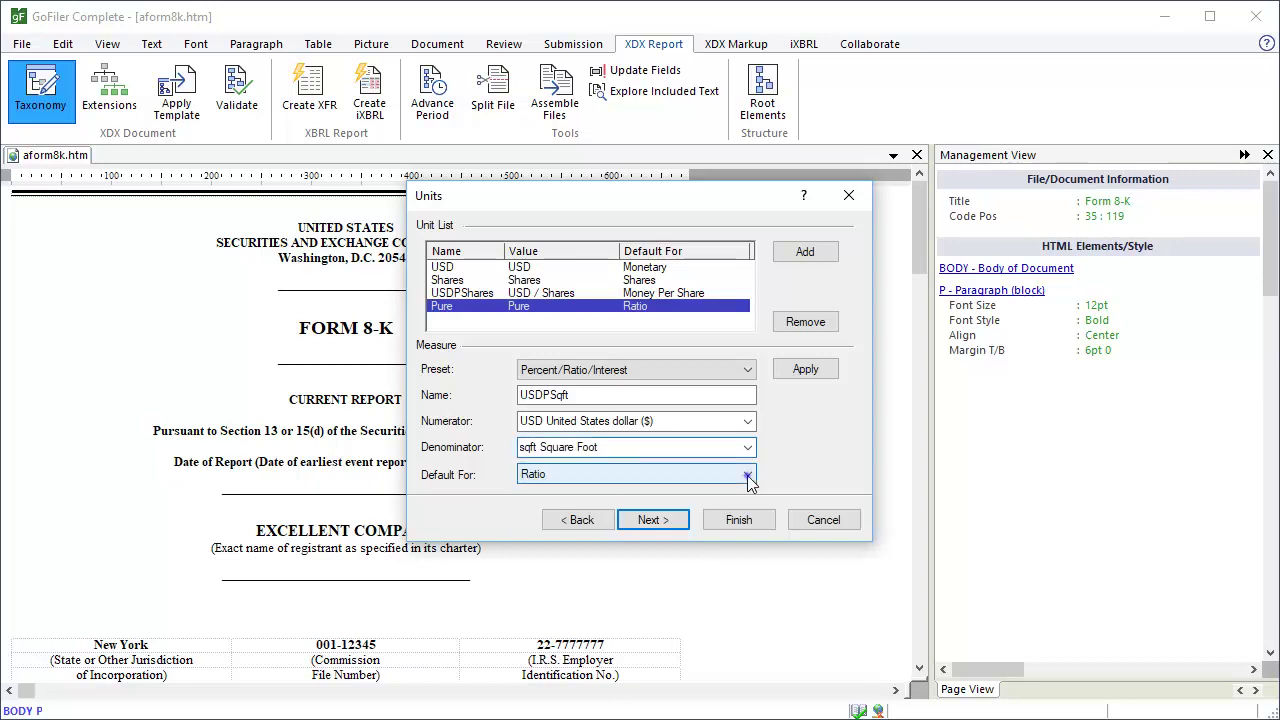
left_click(545, 489)
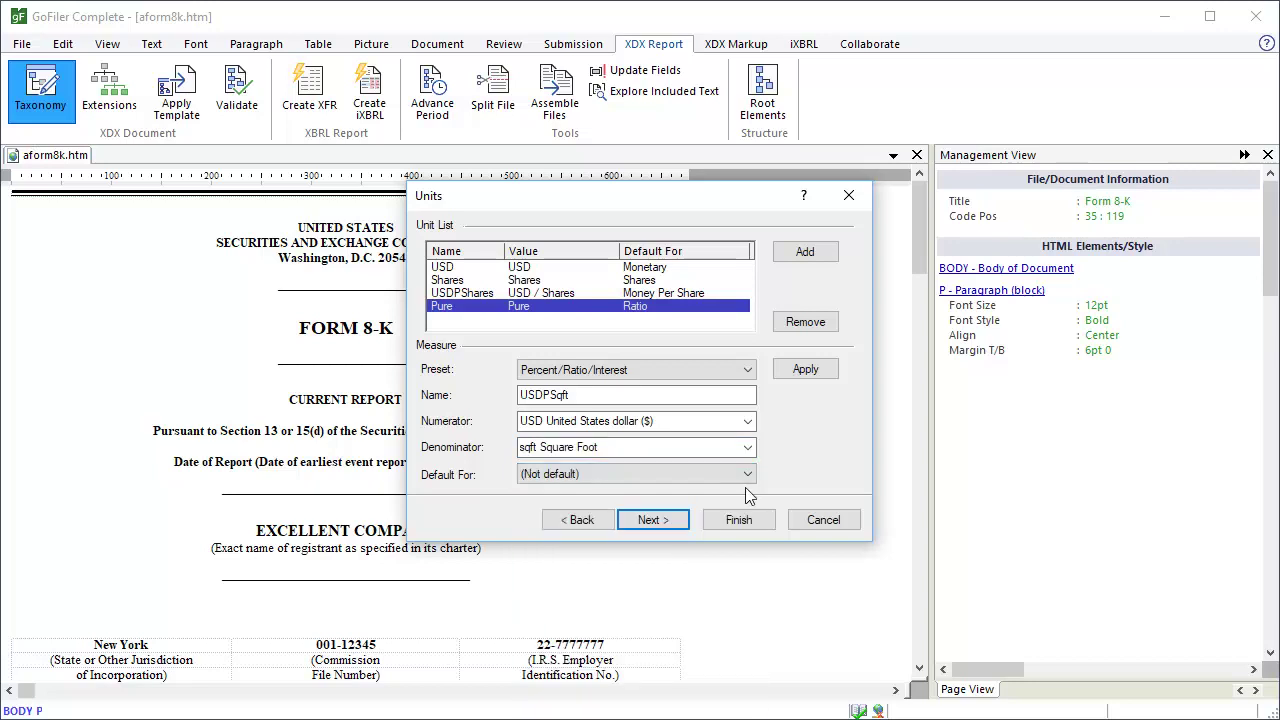
left_click(829, 257)
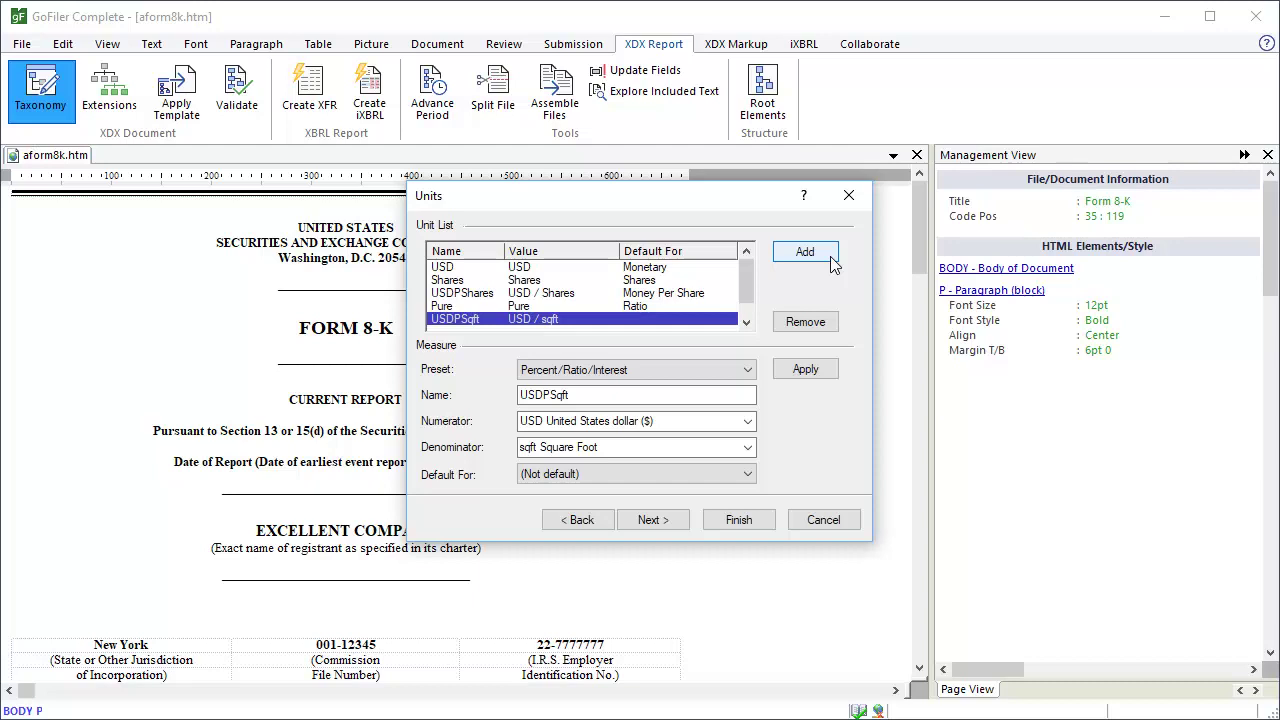
Remove the USDPSqft and Pure units from the unit list
left_click(805, 322)
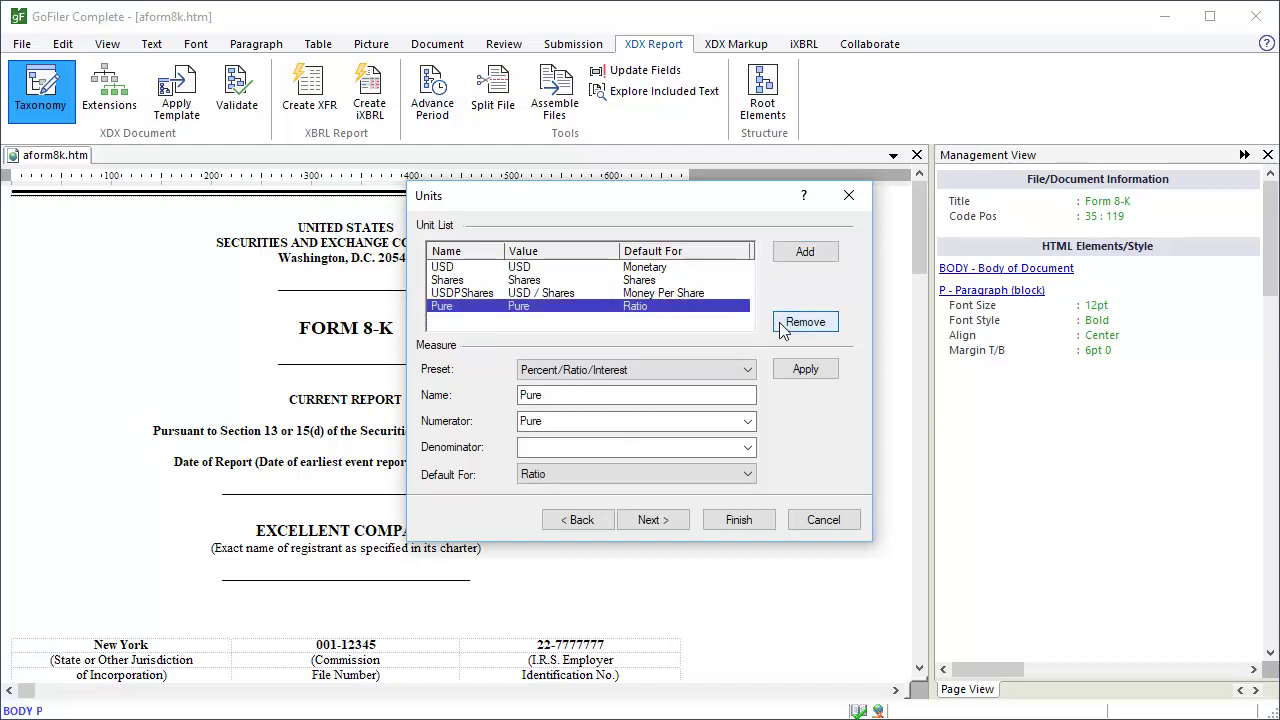
left_click(781, 326)
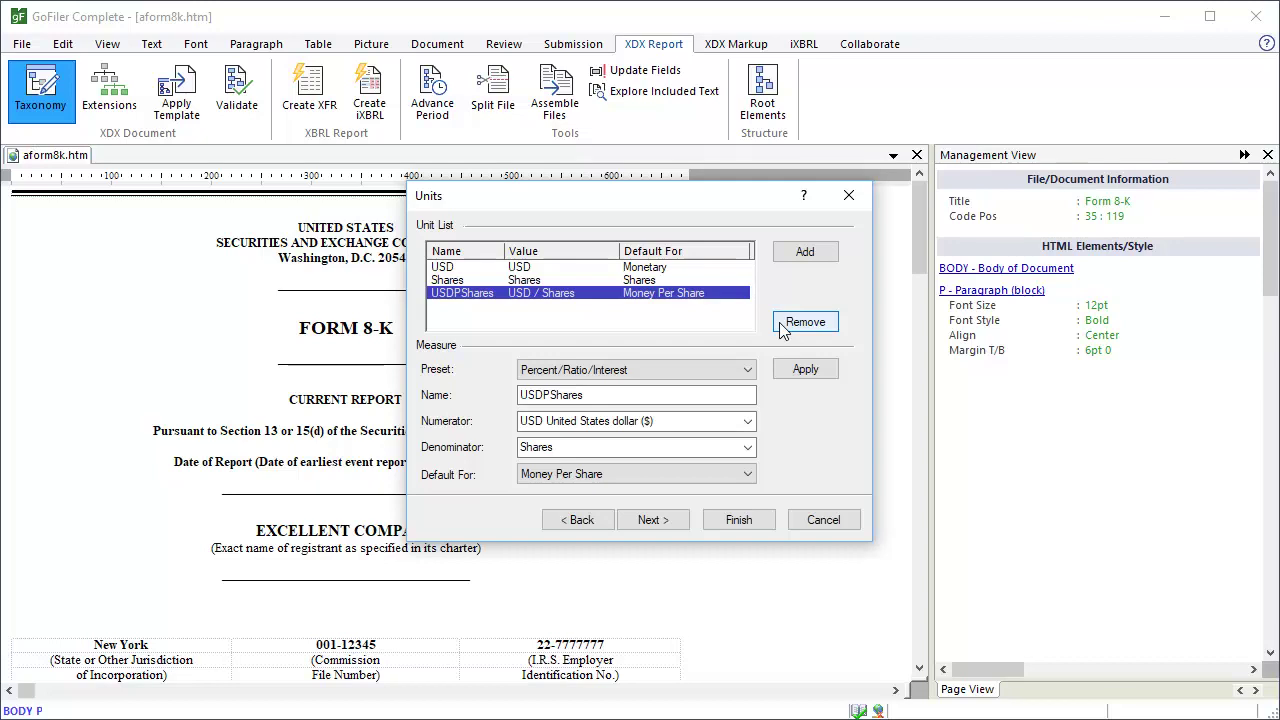
Finish the setup wizard using a single file with automatic cover page tagging by XDX inline facts
left_click(682, 522)
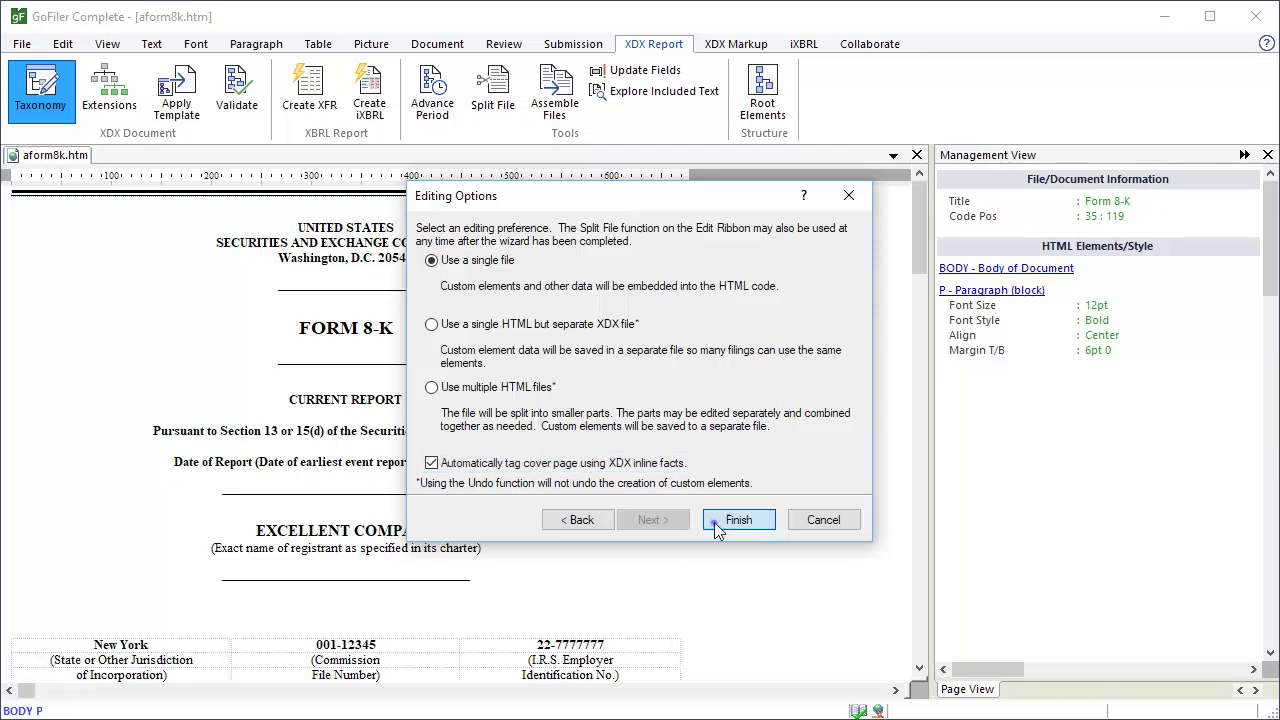
left_click(715, 527)
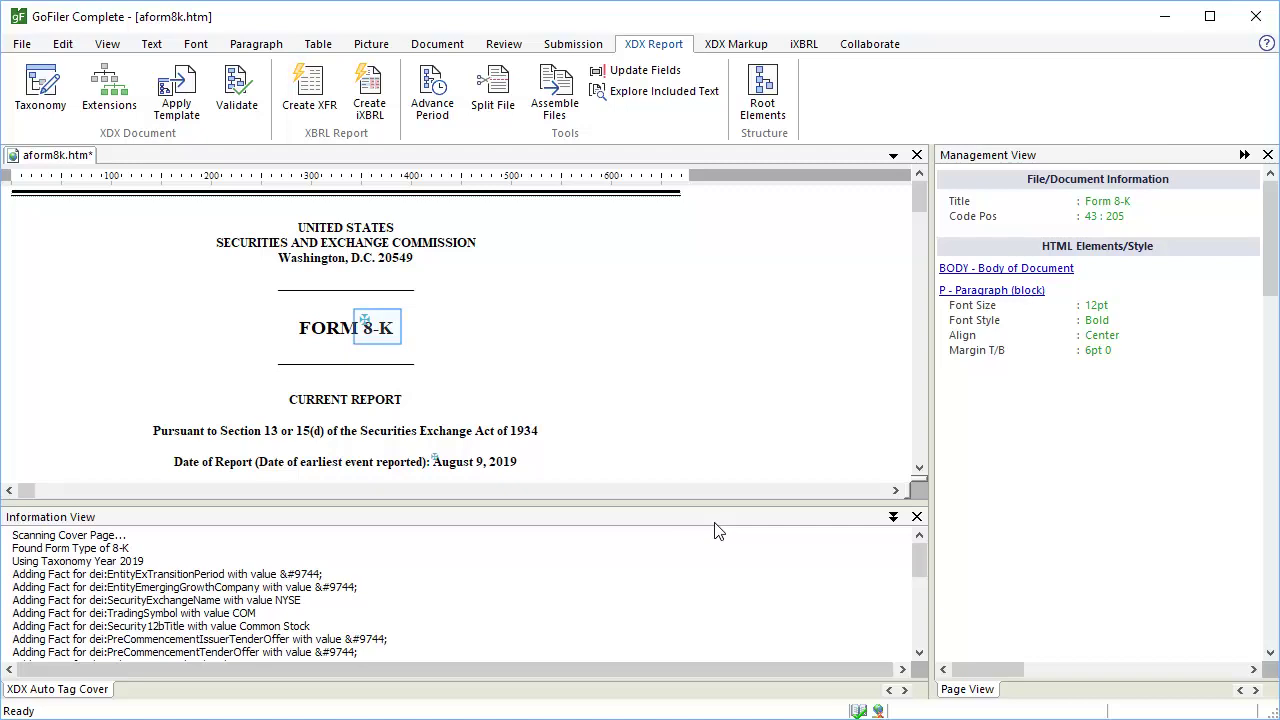
Inspect the inline fact on the 8-K form type and look over the other tagged facts on the cover page
left_click(381, 329)
left_click(380, 330)
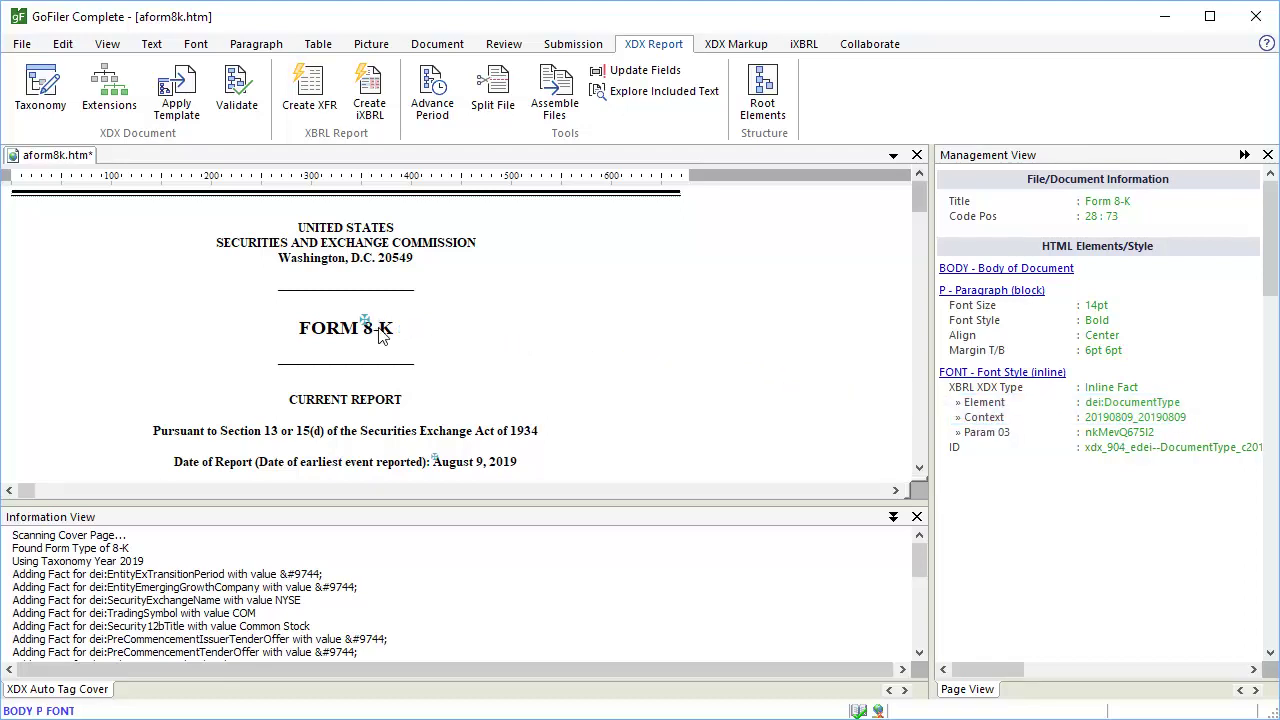
left_click(920, 467)
left_click_drag(921, 465, 921, 465)
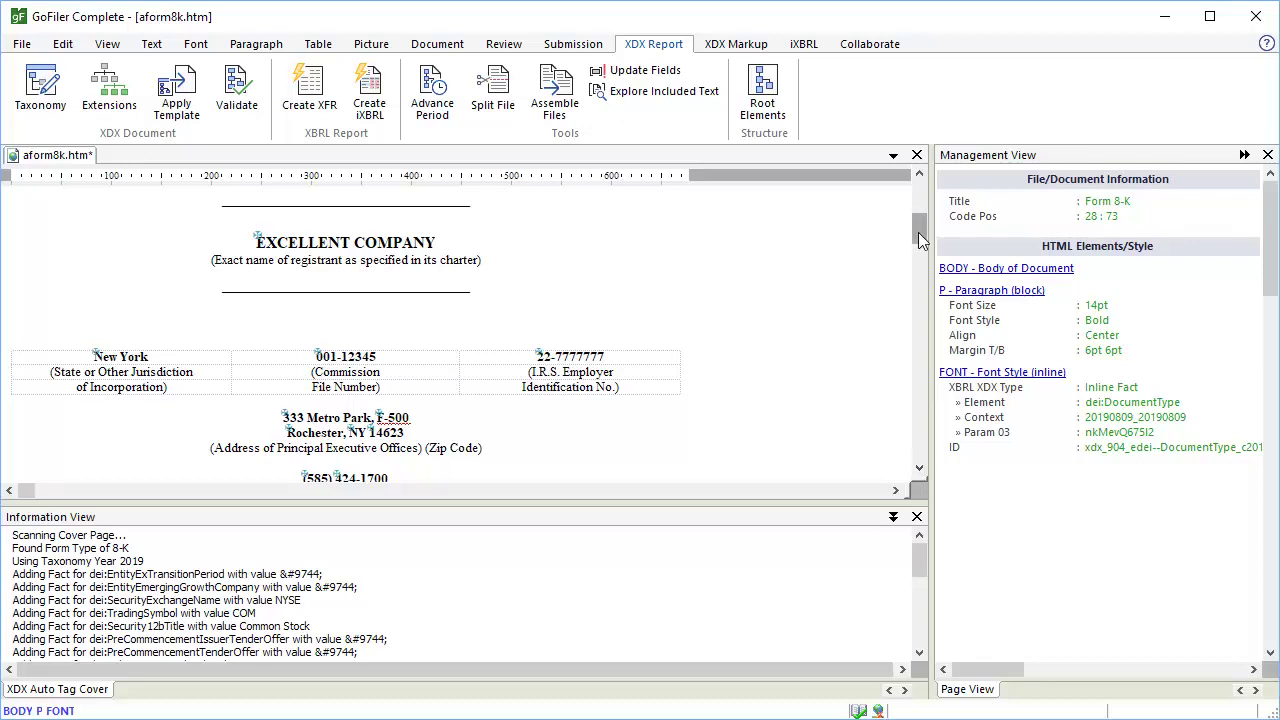
left_click_drag(920, 232, 920, 192)
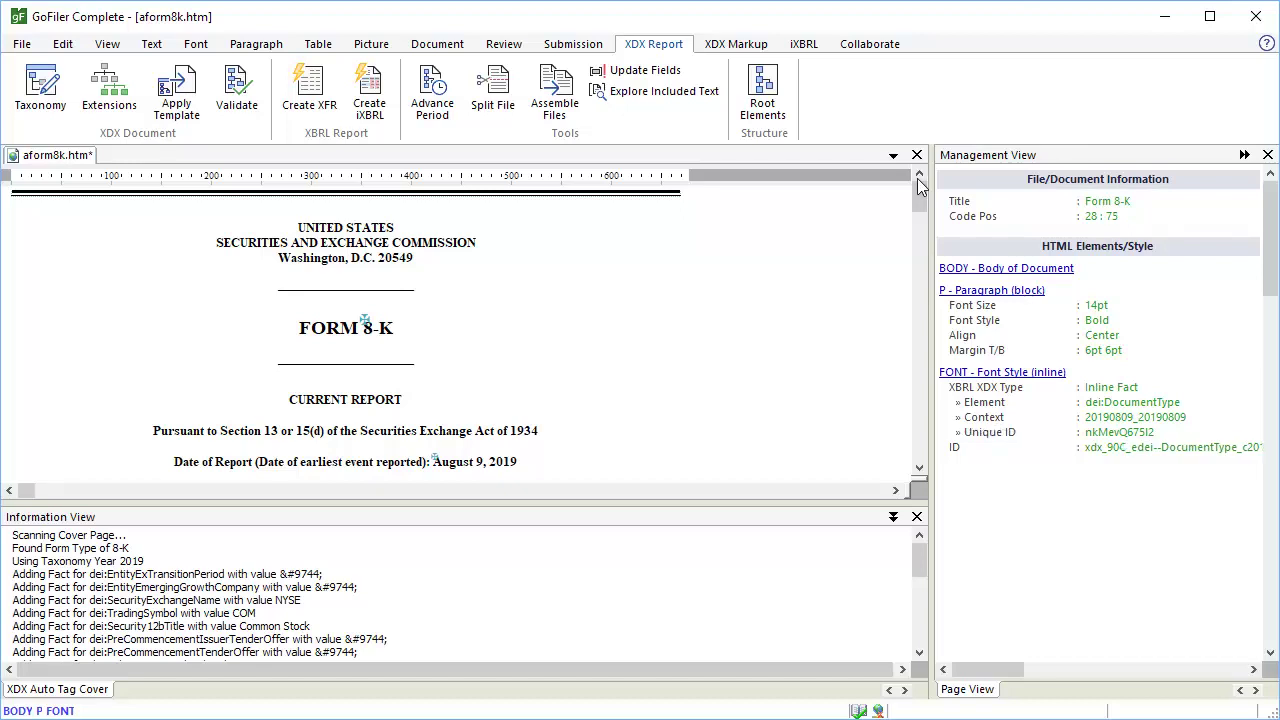
Review the XDX document properties for taxonomy, namespace, report period, units, DEI facts and linked documents, and close them
left_click(67, 104)
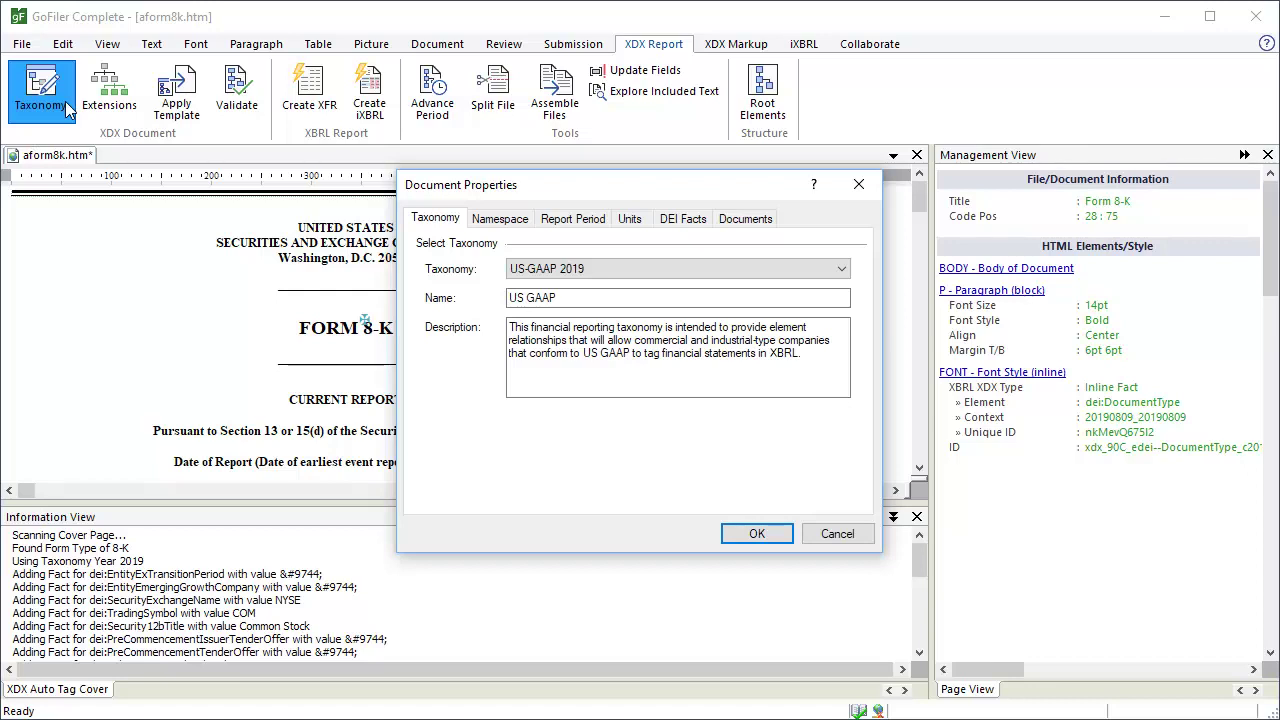
left_click(500, 218)
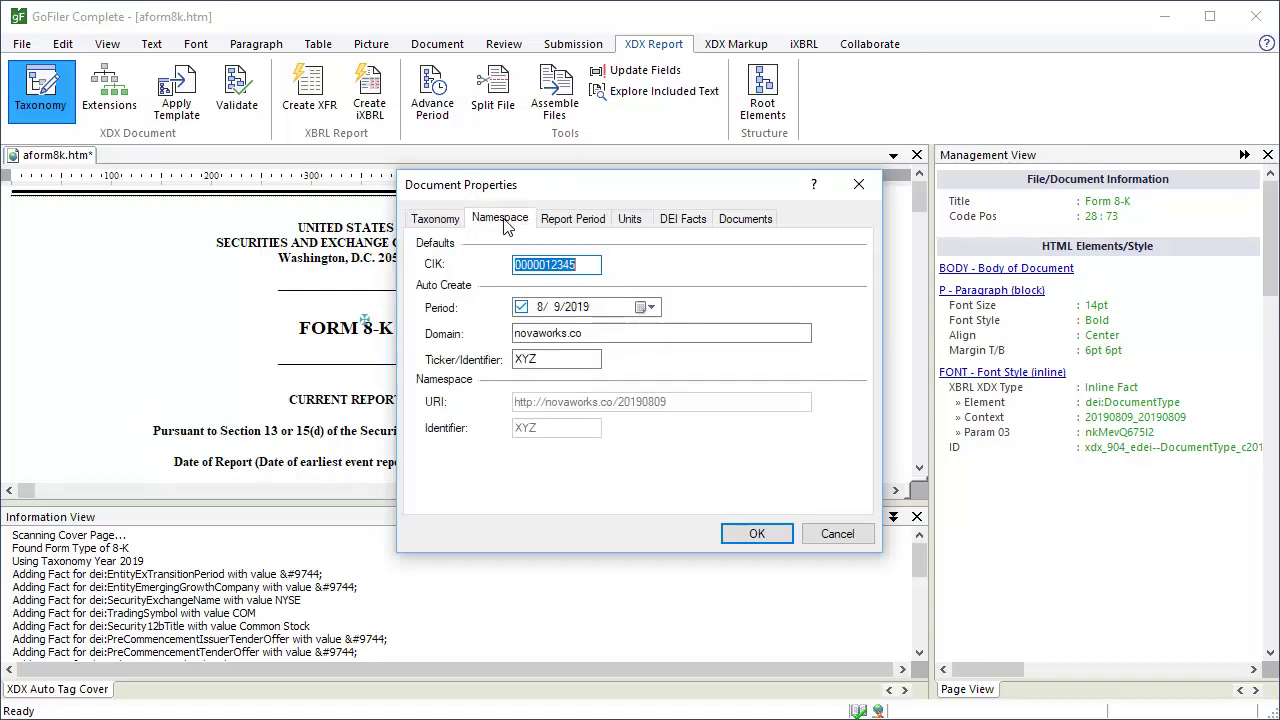
left_click(584, 222)
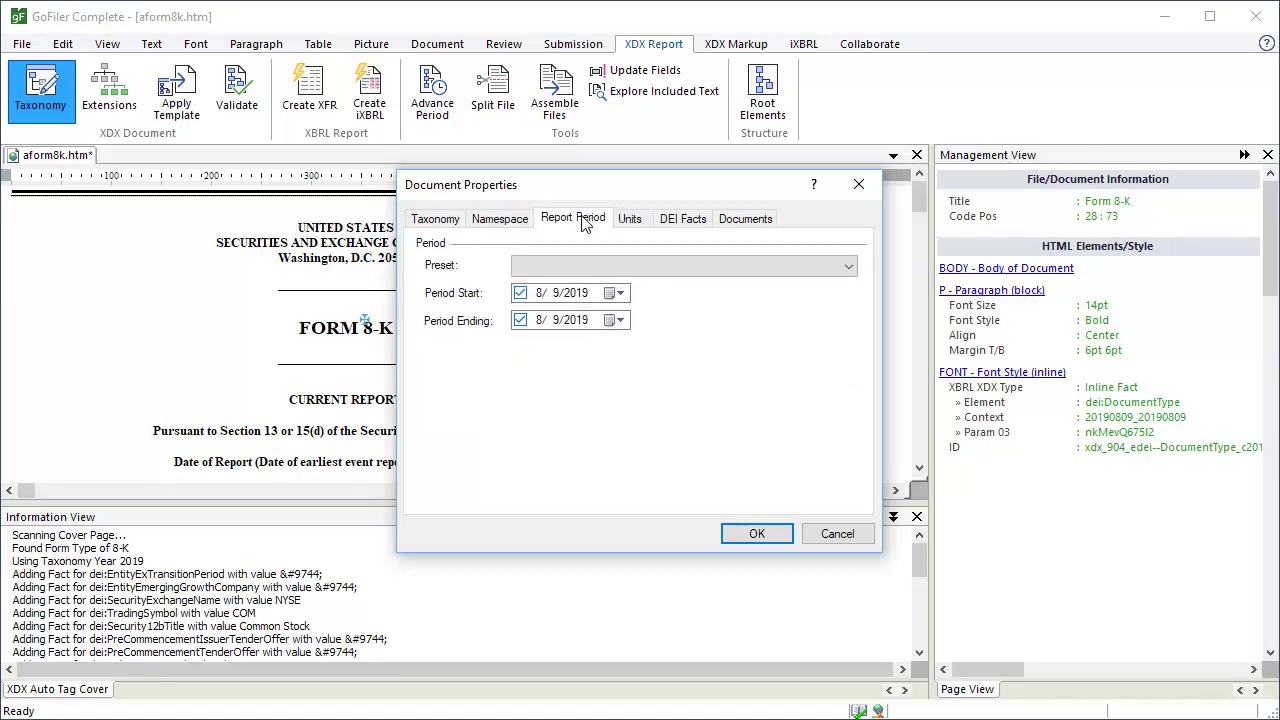
left_click(638, 222)
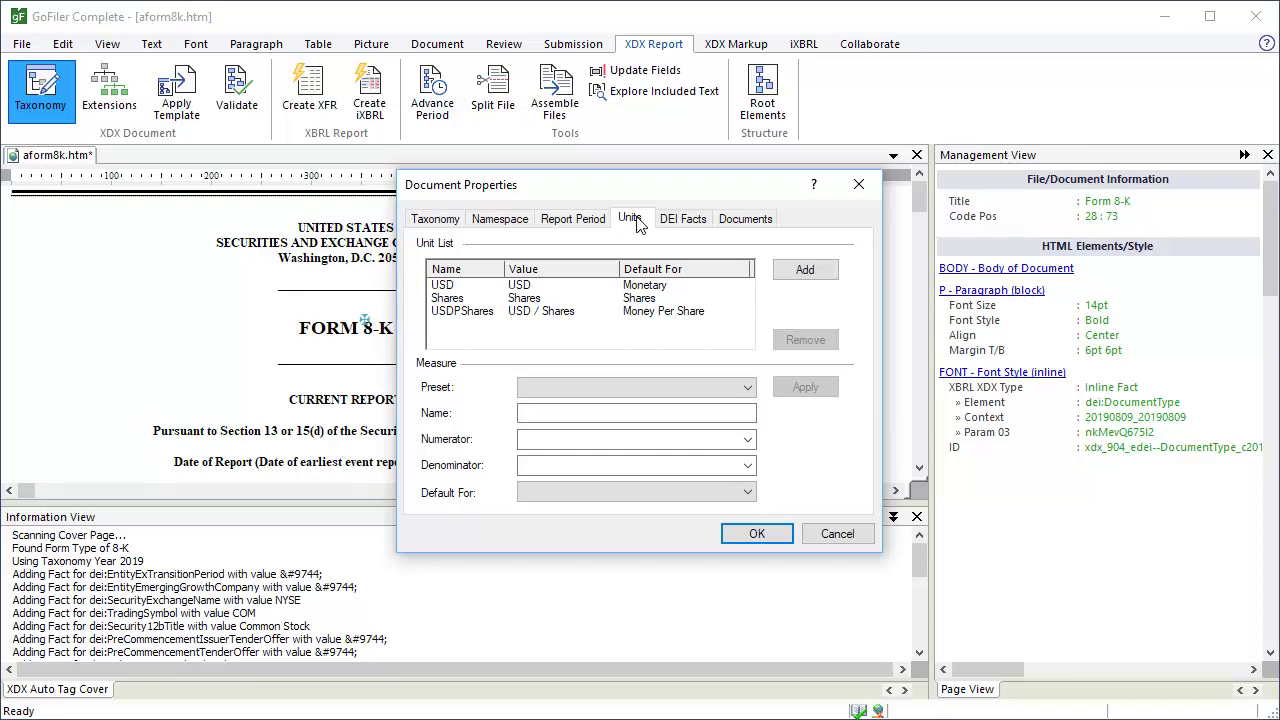
left_click(694, 222)
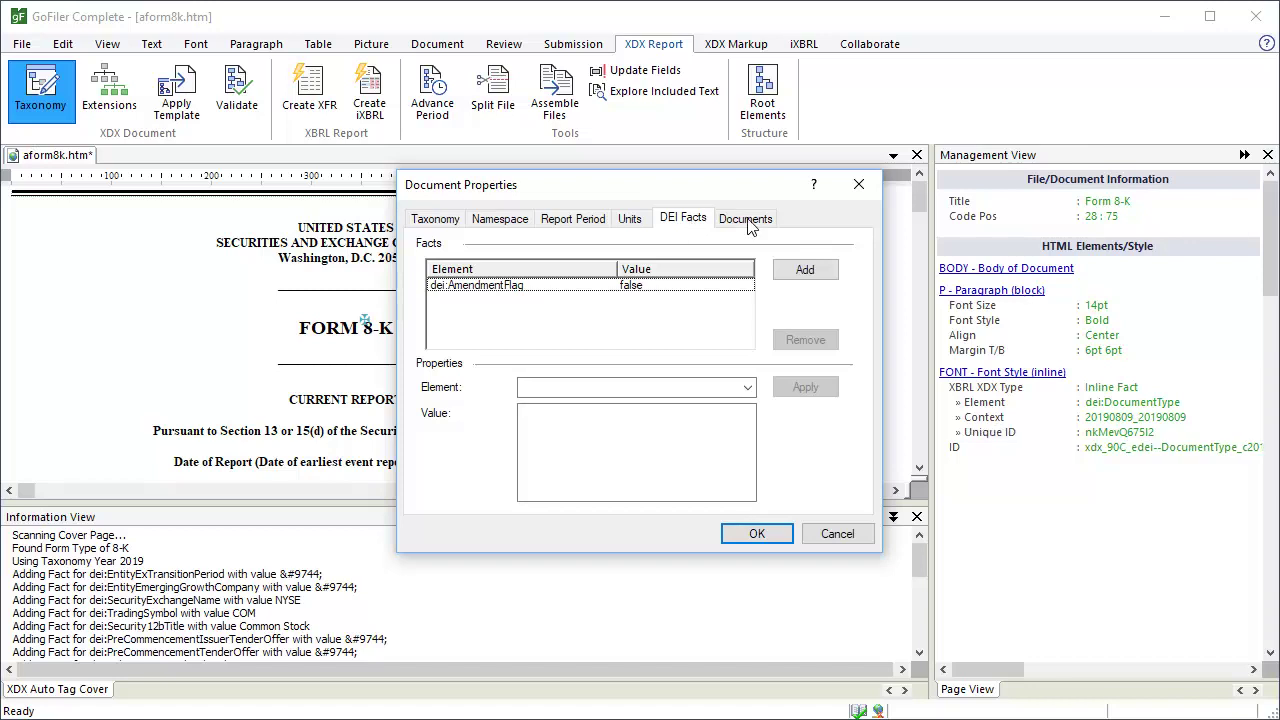
left_click(748, 220)
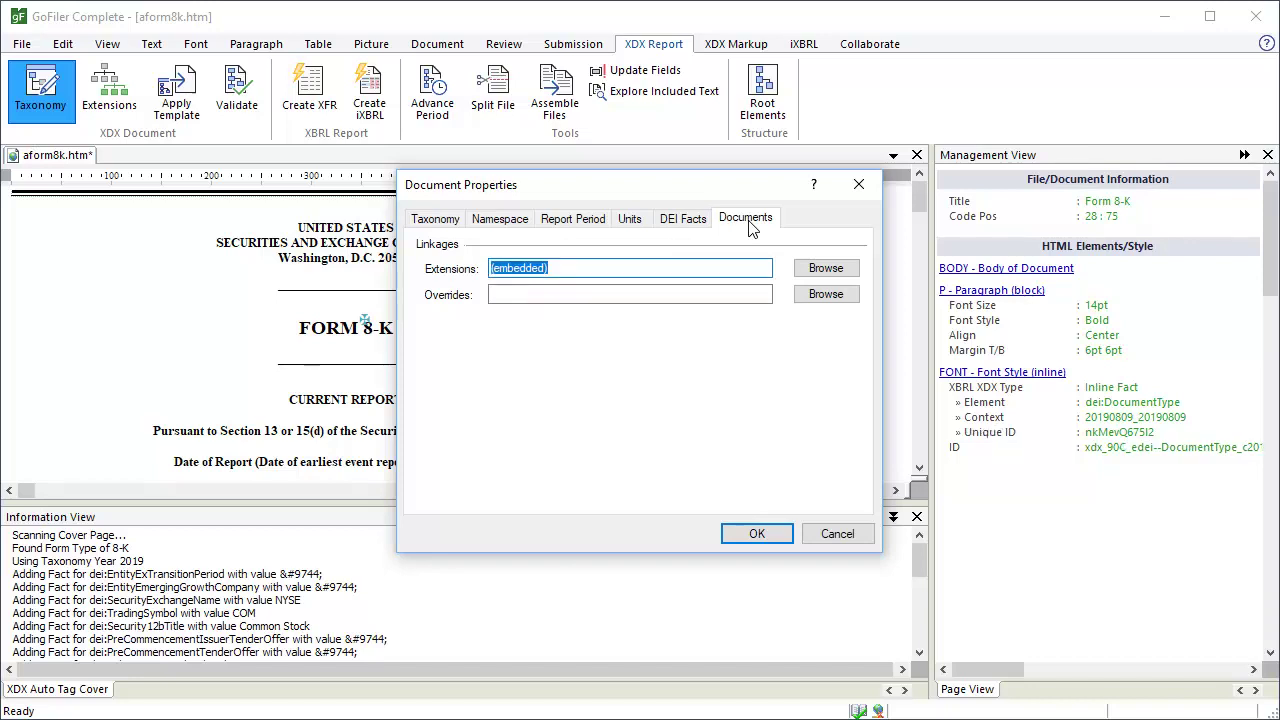
left_click(758, 535)
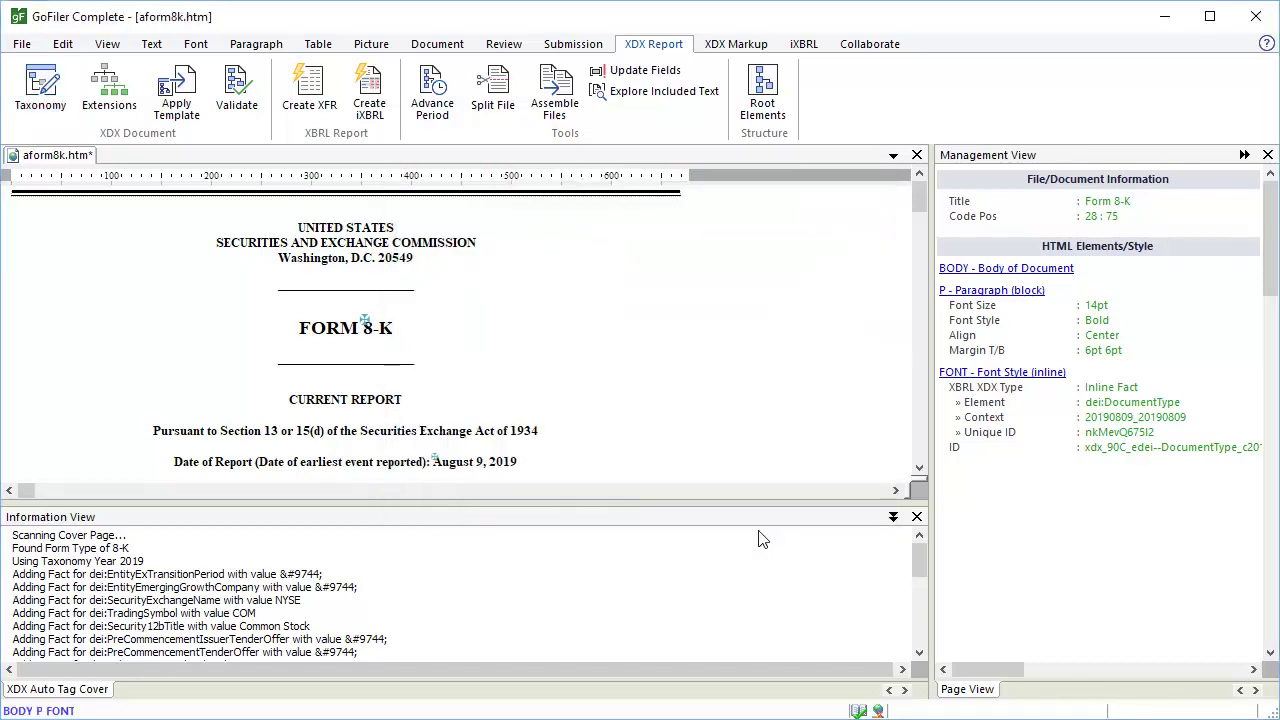